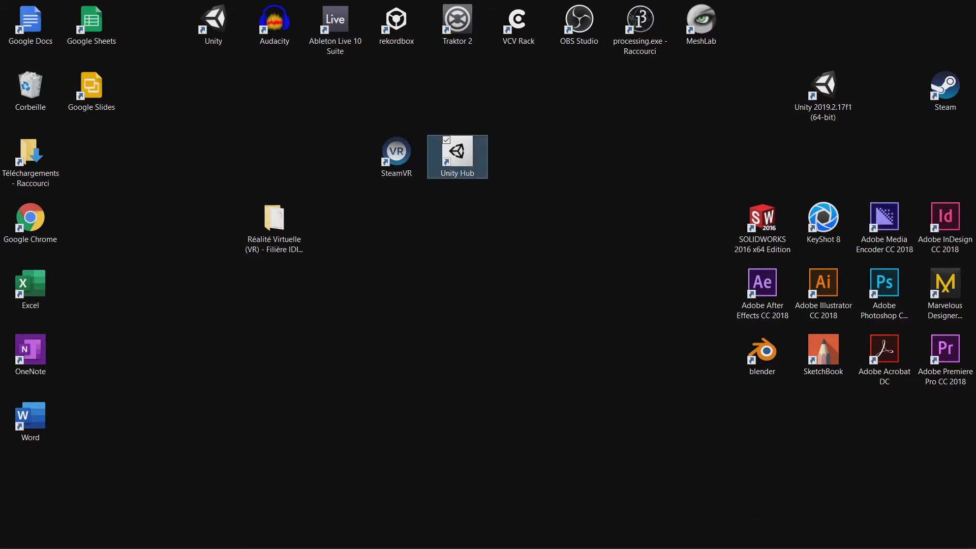
Step: Launch Unity Hub and create a new project named New Unity Project with Unity 2019.2.17f1
double_click(458, 158)
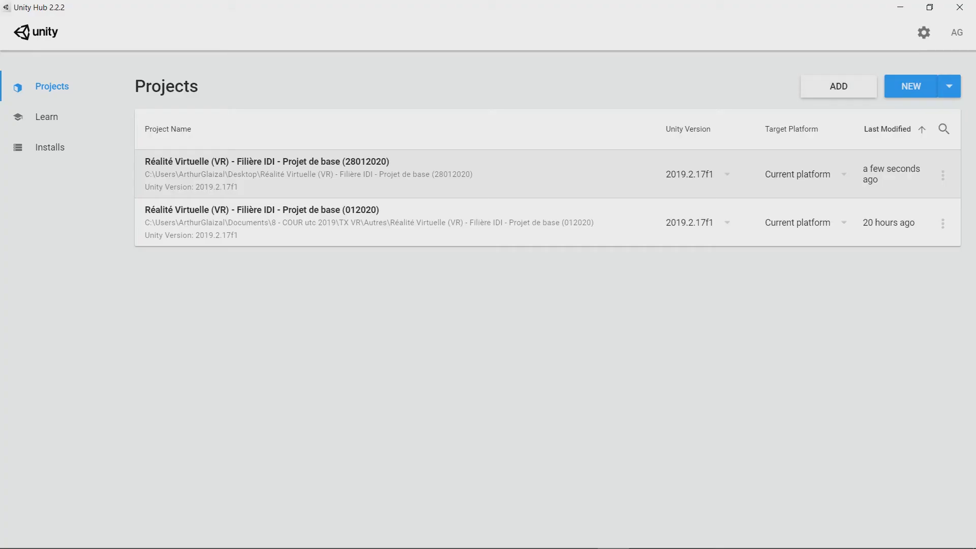
click(912, 86)
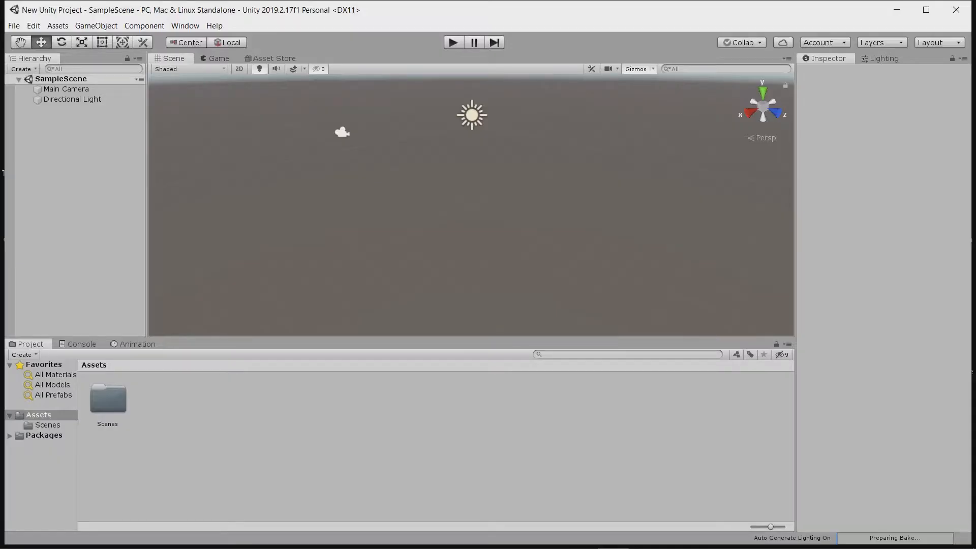
Step: Add a 3D Plane object to SampleScene
right_click(91, 129)
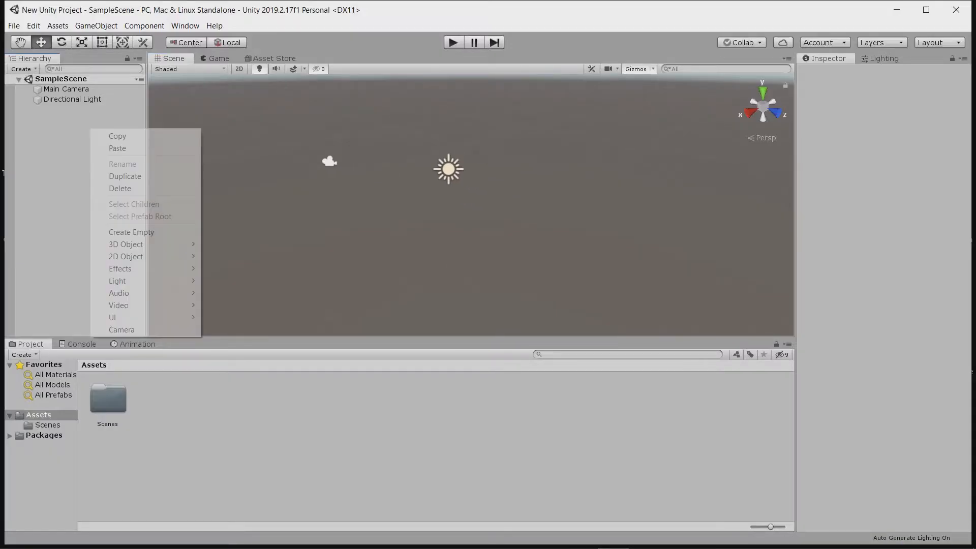
mouse_move(127, 244)
click(226, 293)
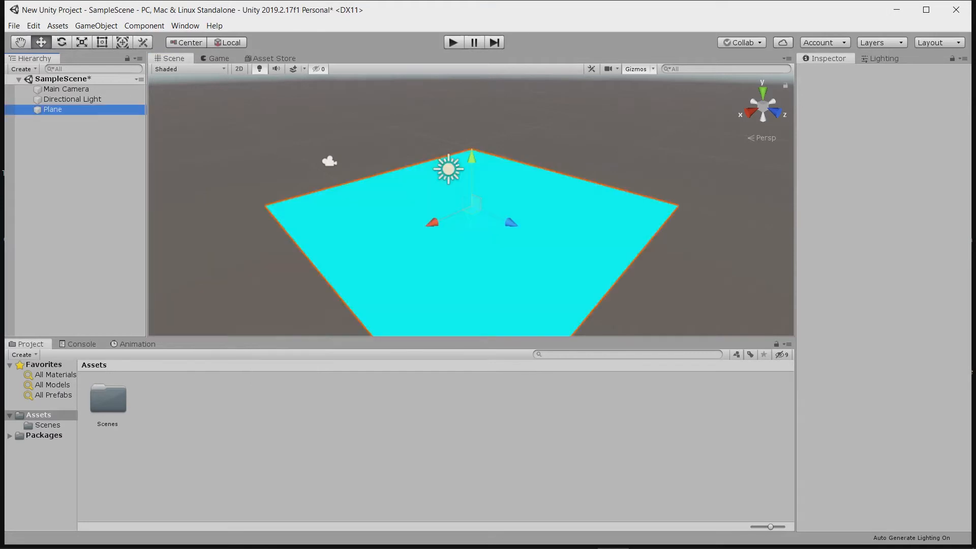
right_drag(524, 203, 419, 193)
middle_drag(524, 208, 394, 231)
right_drag(406, 214, 539, 237)
middle_drag(371, 214, 513, 153)
Step: Search the Unity Asset Store for "steam vr"
key(ctrl+9)
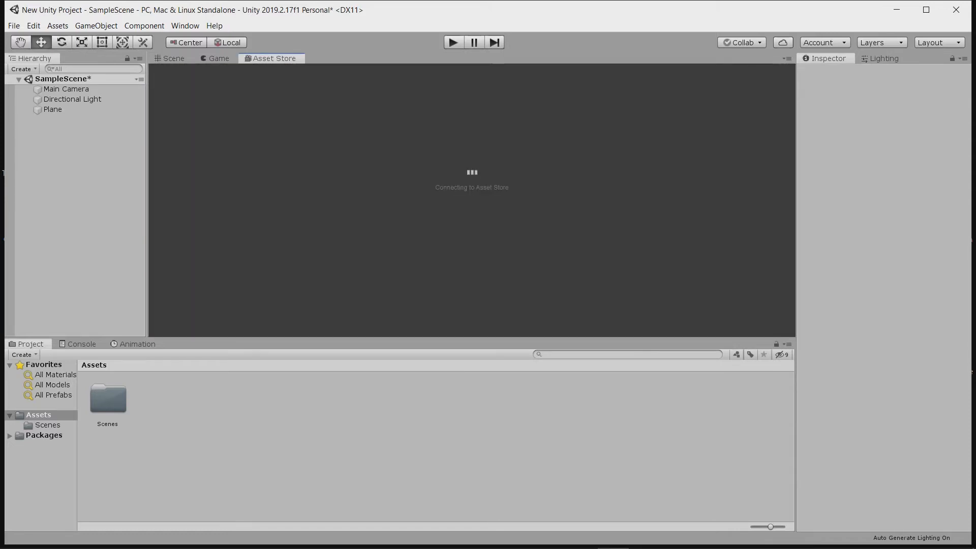
drag(407, 338, 406, 360)
click(478, 97)
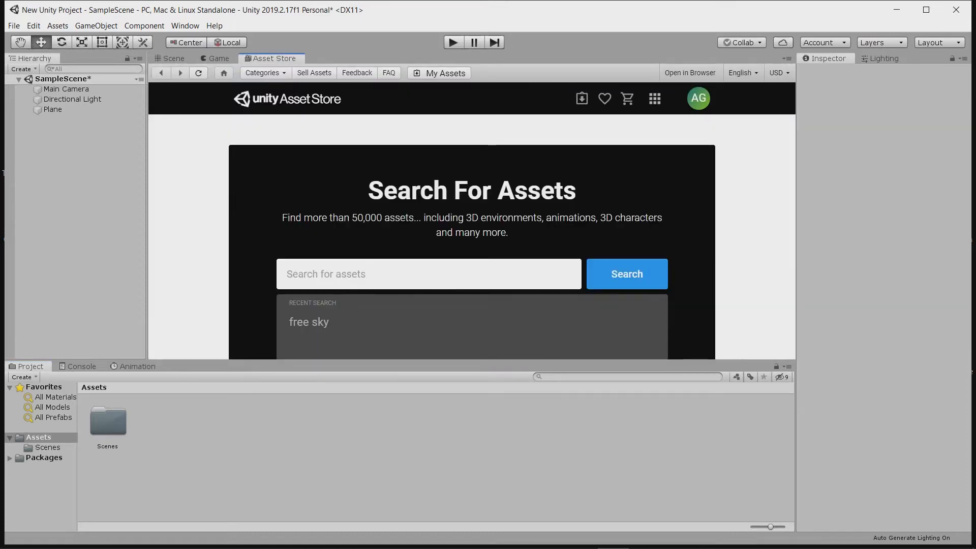
scroll(472, 237, down, 3)
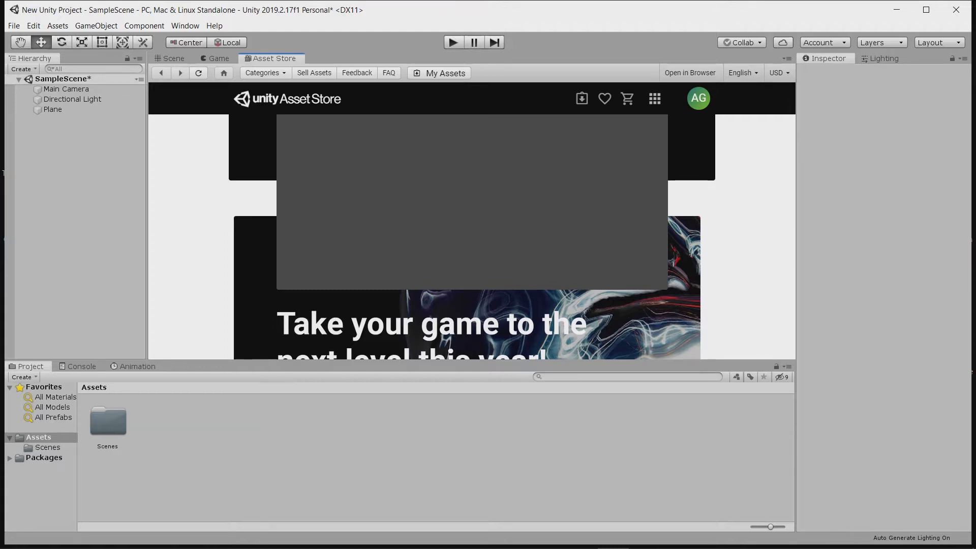
scroll(471, 237, up, 3)
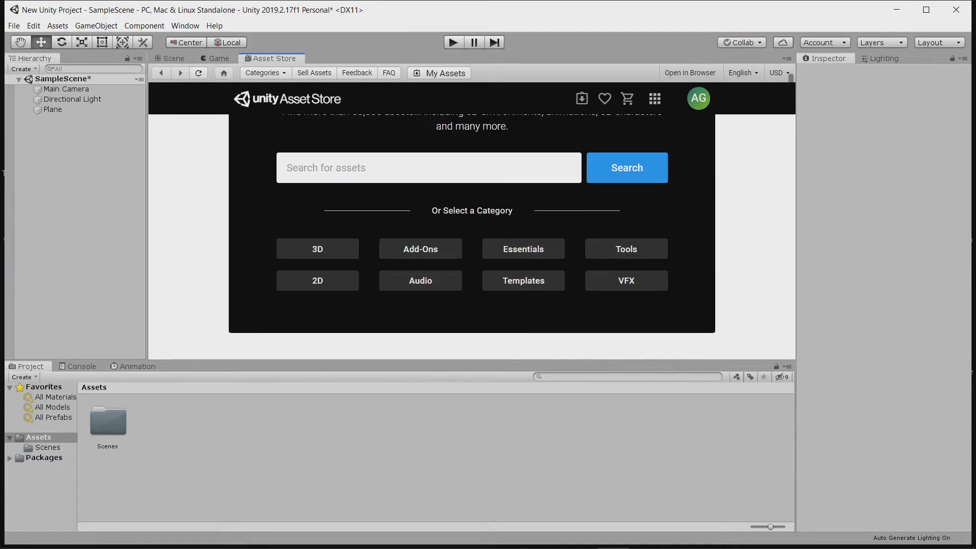
click(430, 168)
text(steam vr)
click(473, 310)
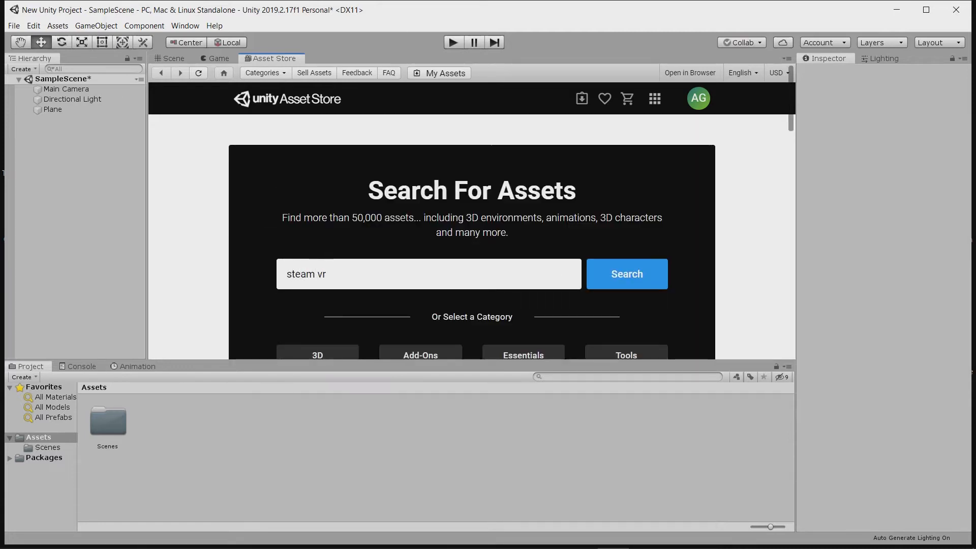
Step: Open Valve Corporation's free SteamVR Plugin from the search results and import its package into the project
scroll(628, 274, down, 5)
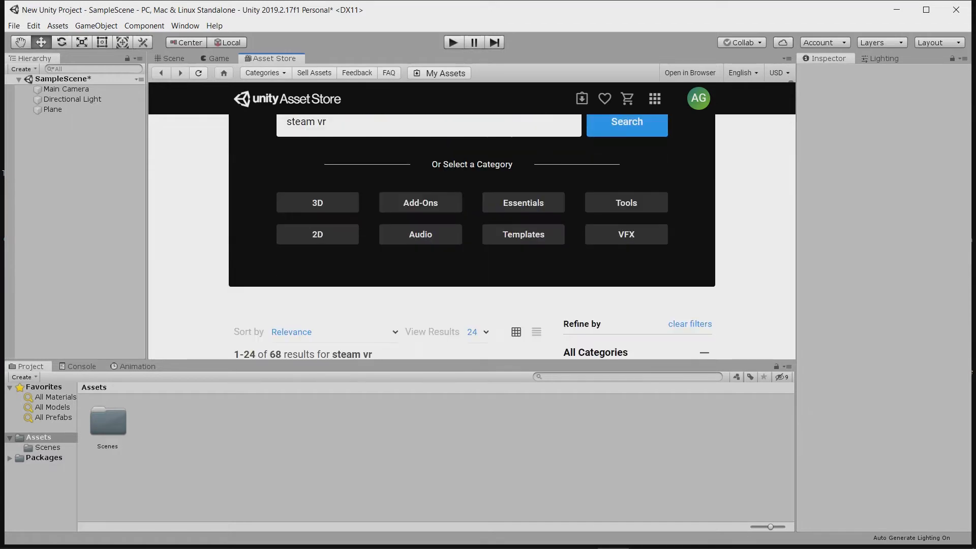
scroll(468, 204, down, 3)
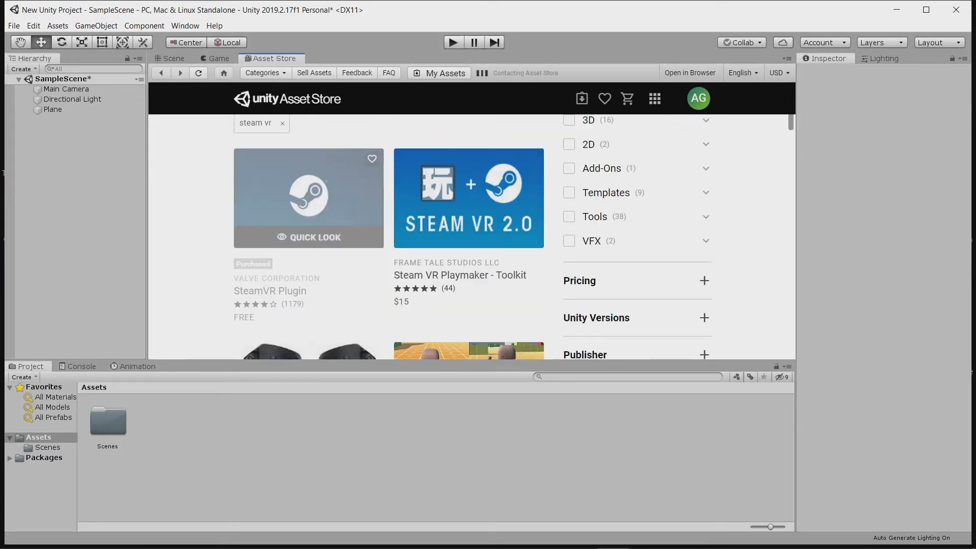
click(308, 204)
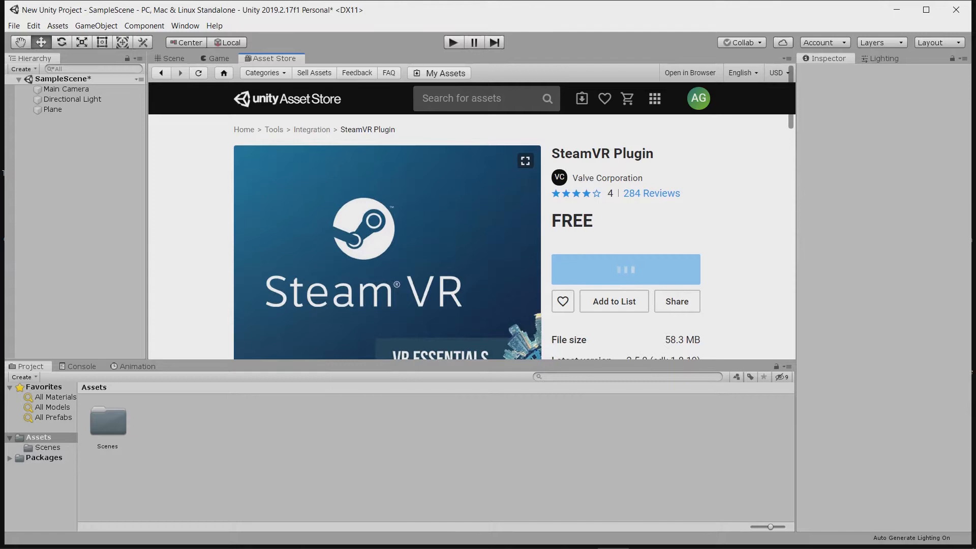
scroll(627, 274, down, 1)
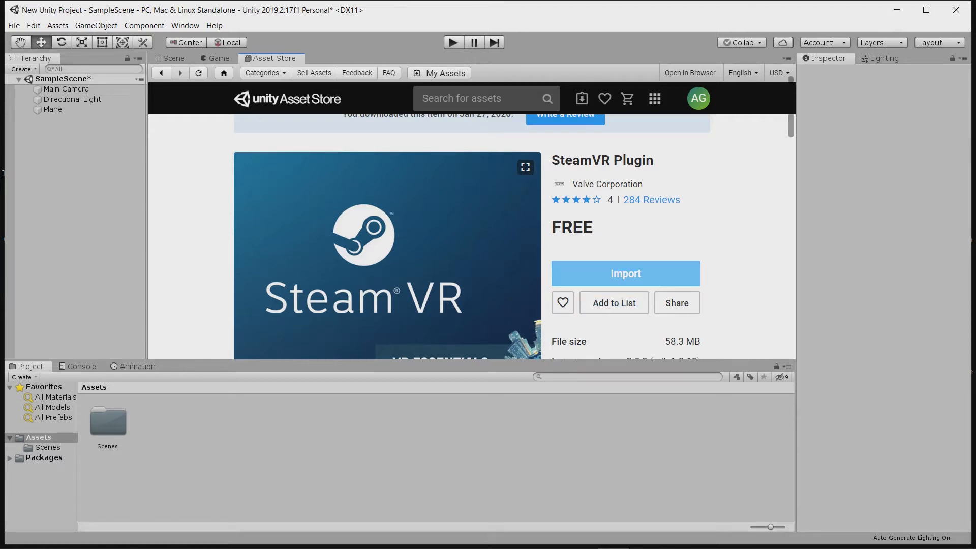
click(626, 274)
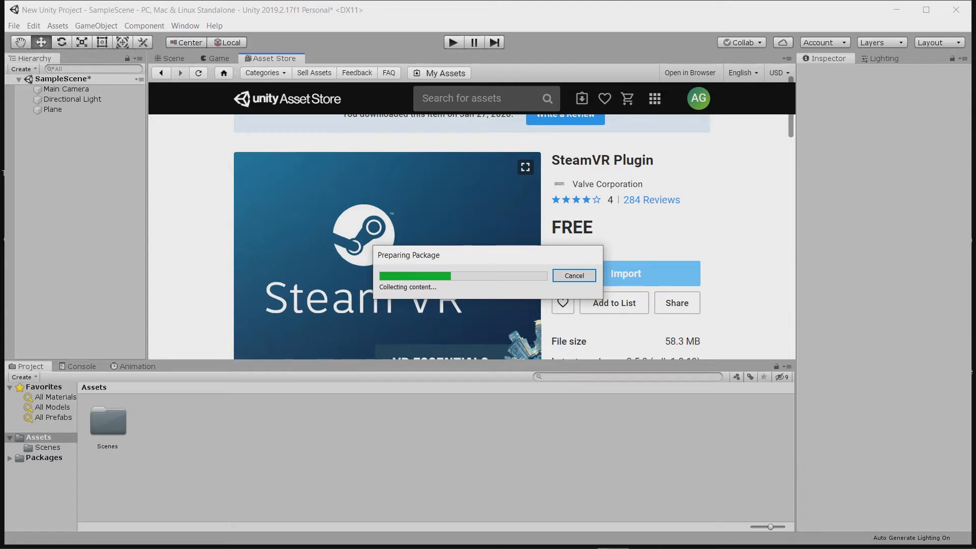
click(202, 359)
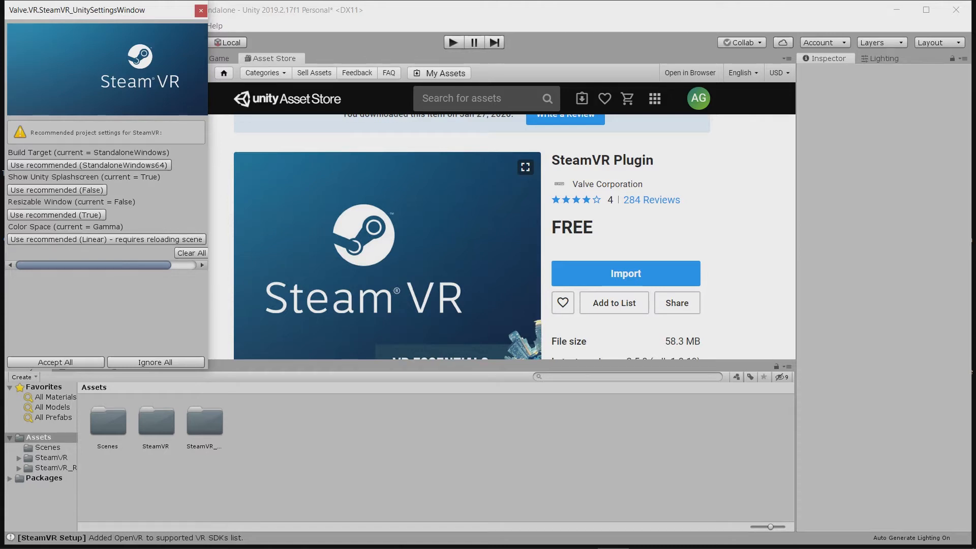
Step: Accept all of SteamVR's recommended project settings, repeating the acceptance each time the settings window comes back
click(55, 362)
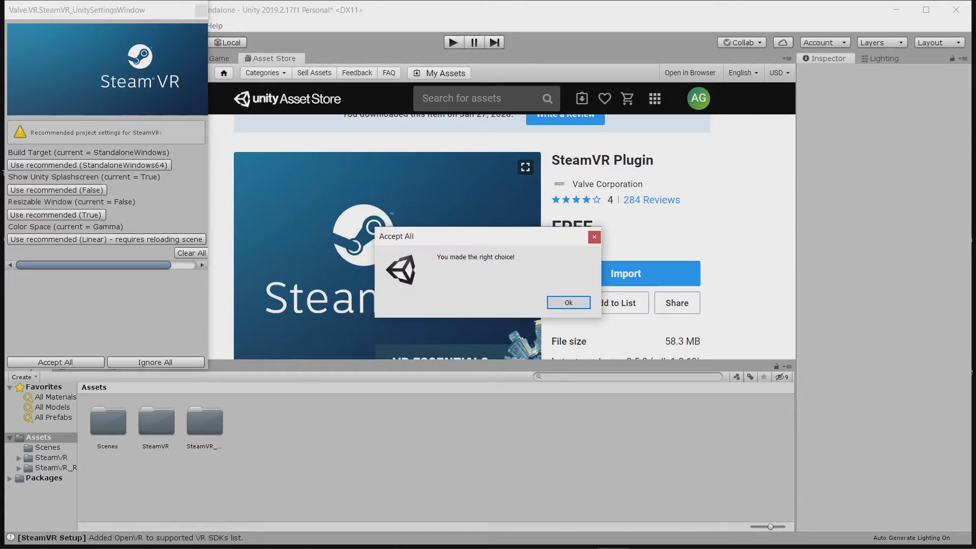
click(569, 303)
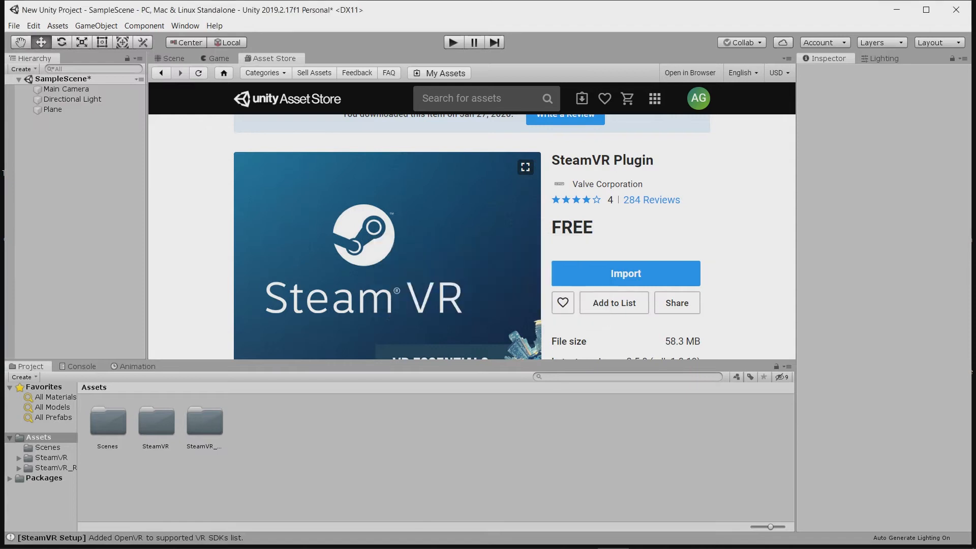
click(55, 362)
click(569, 303)
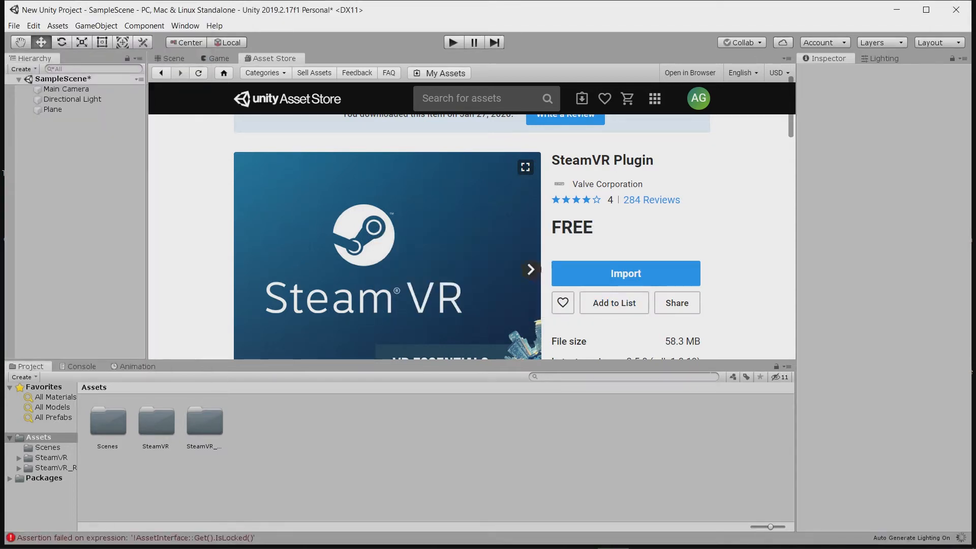
click(171, 58)
click(80, 366)
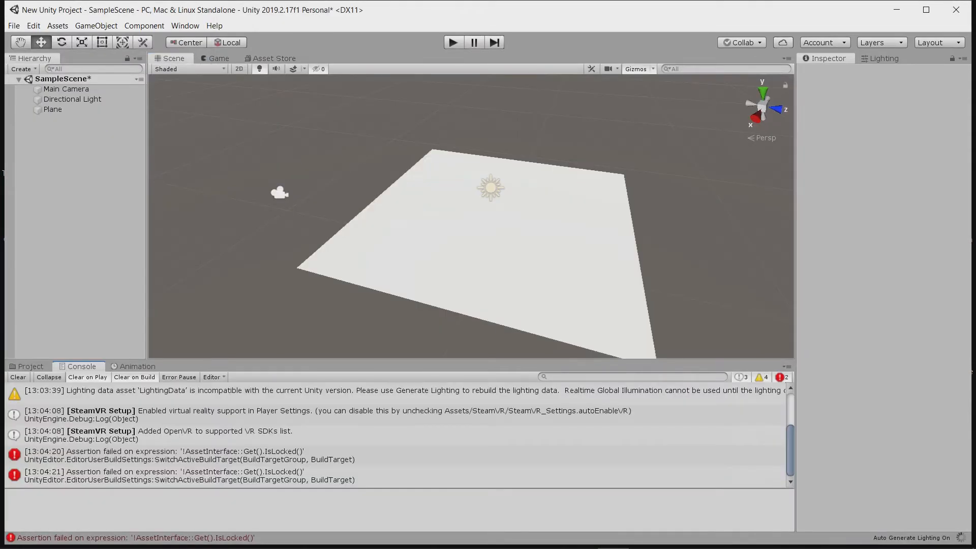
click(55, 362)
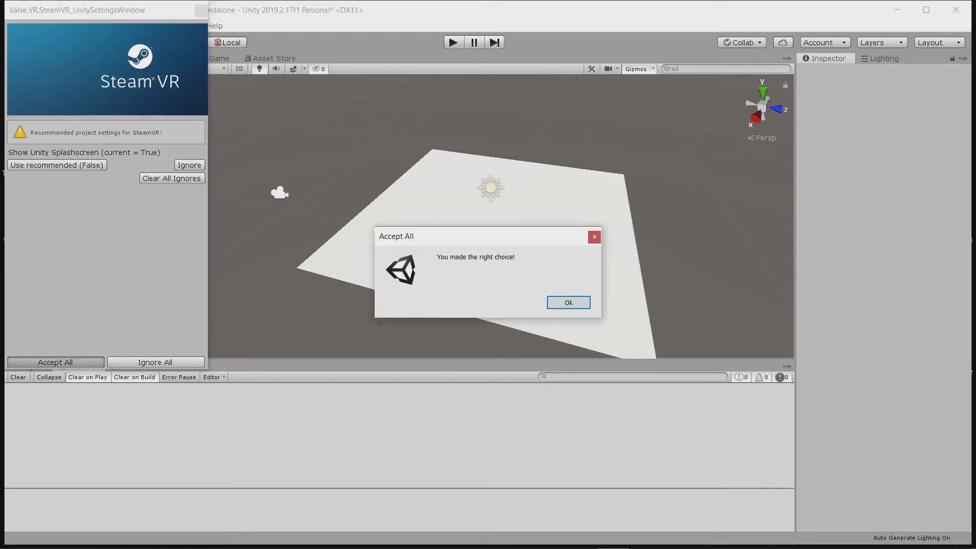
key(Return)
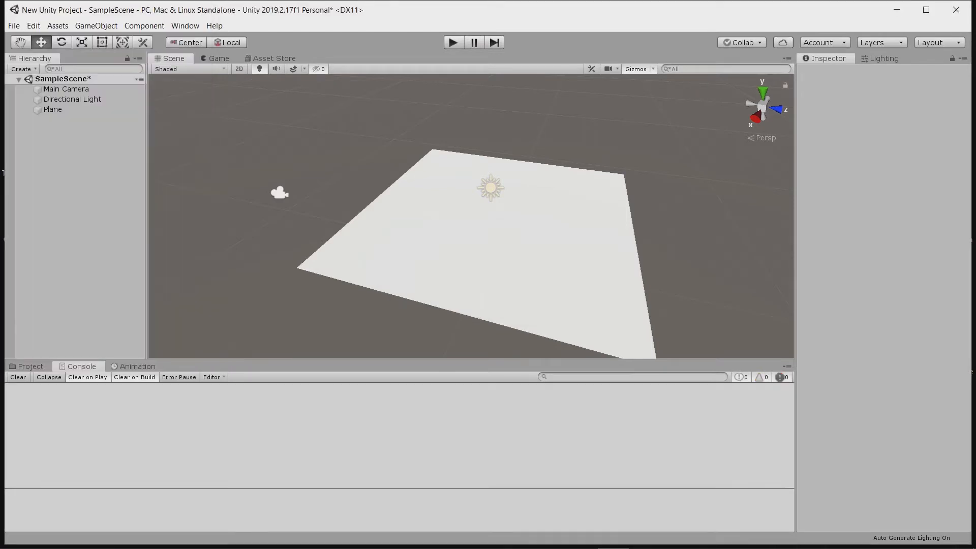
Step: Open the Interactions_Example scene from Assets/SteamVR/InteractionSystem/Samples, saving the changes made to SampleScene
click(30, 366)
middle_drag(468, 234, 398, 213)
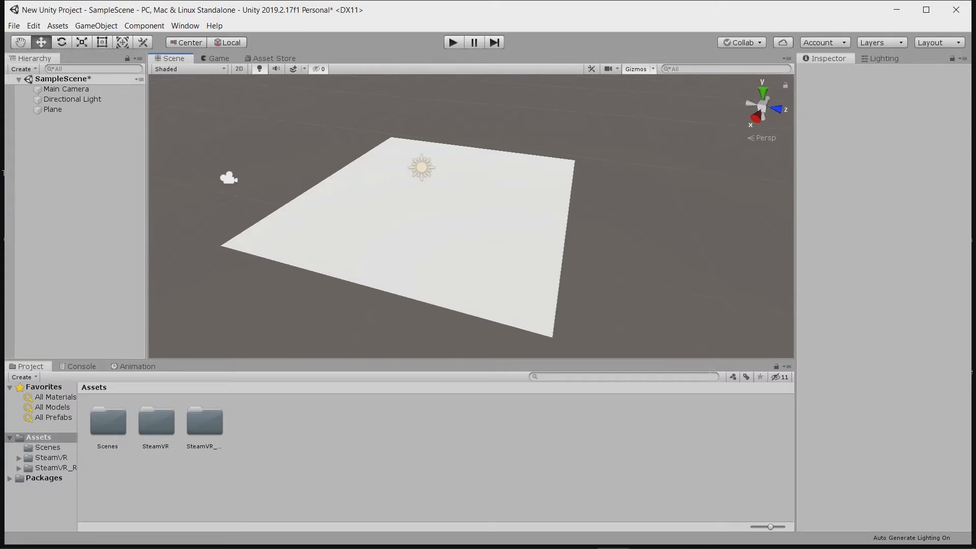
click(157, 422)
click(204, 422)
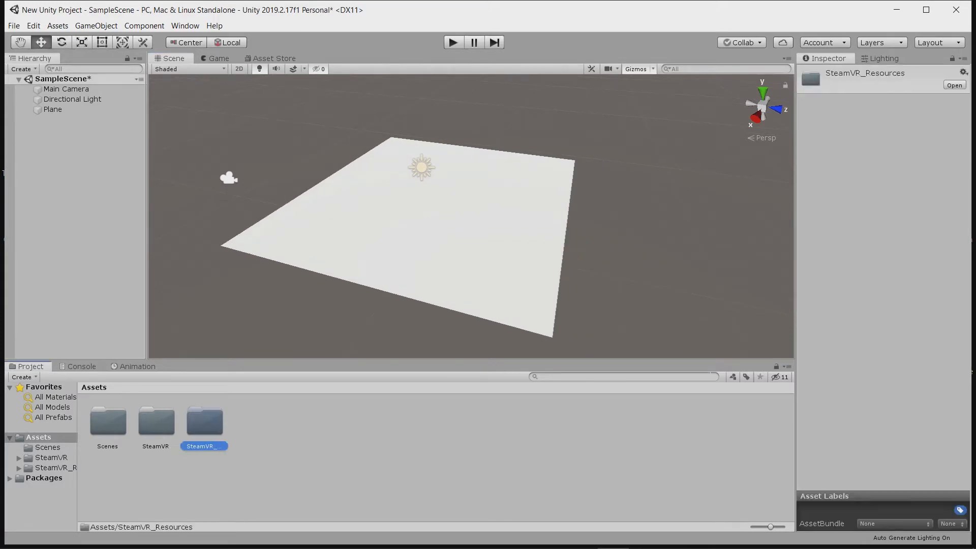
click(305, 452)
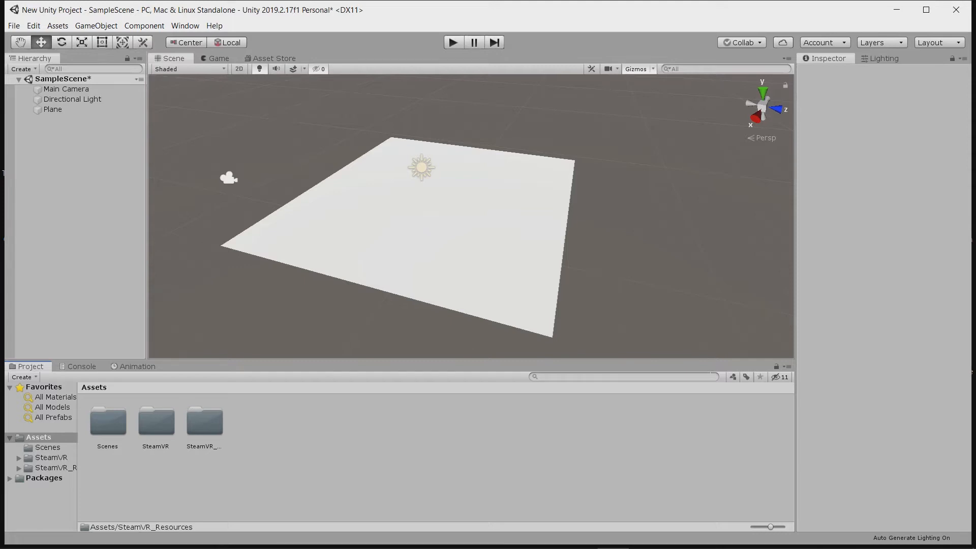
double_click(156, 422)
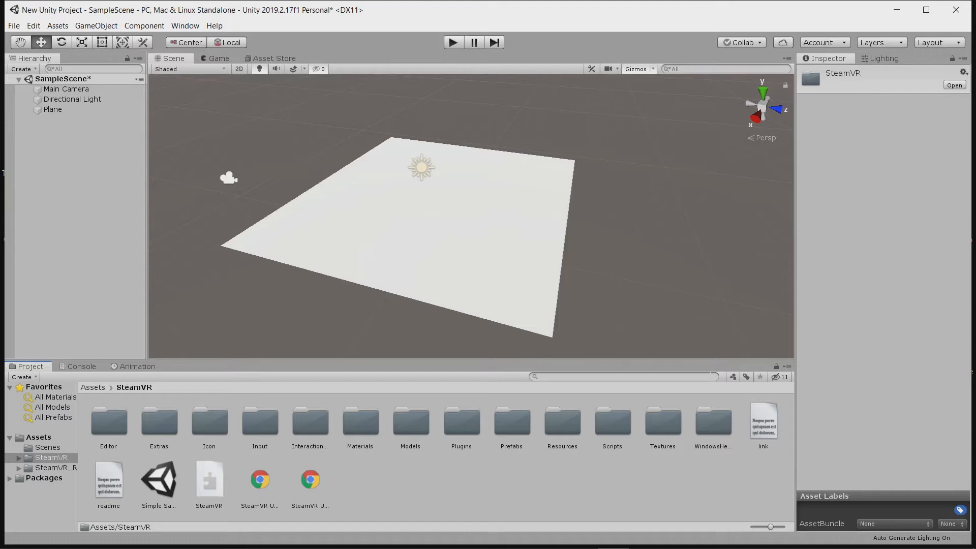
double_click(310, 422)
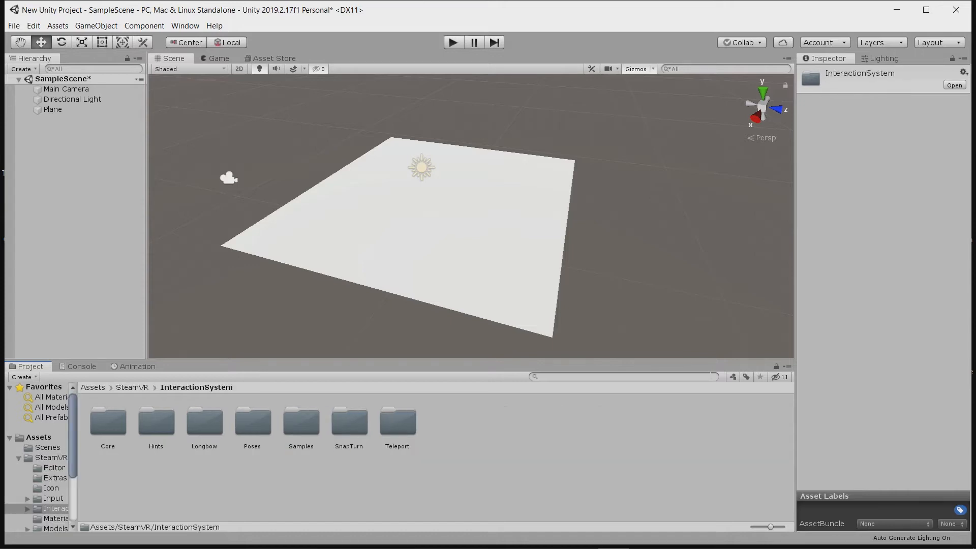
double_click(301, 422)
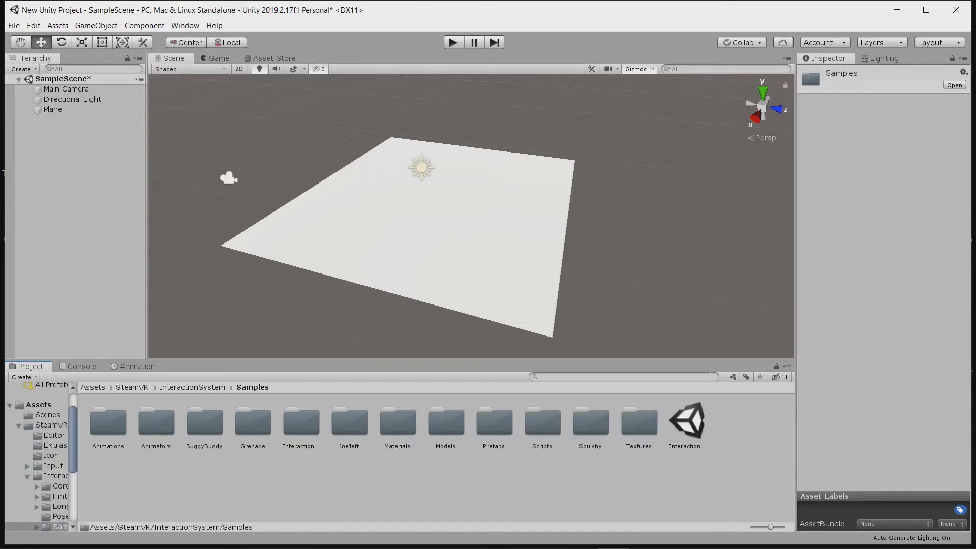
click(687, 422)
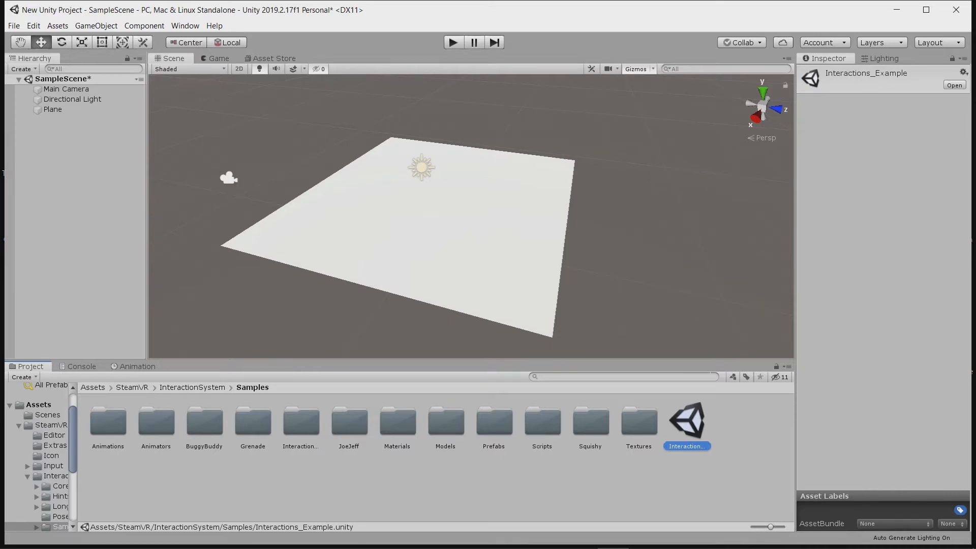
double_click(687, 422)
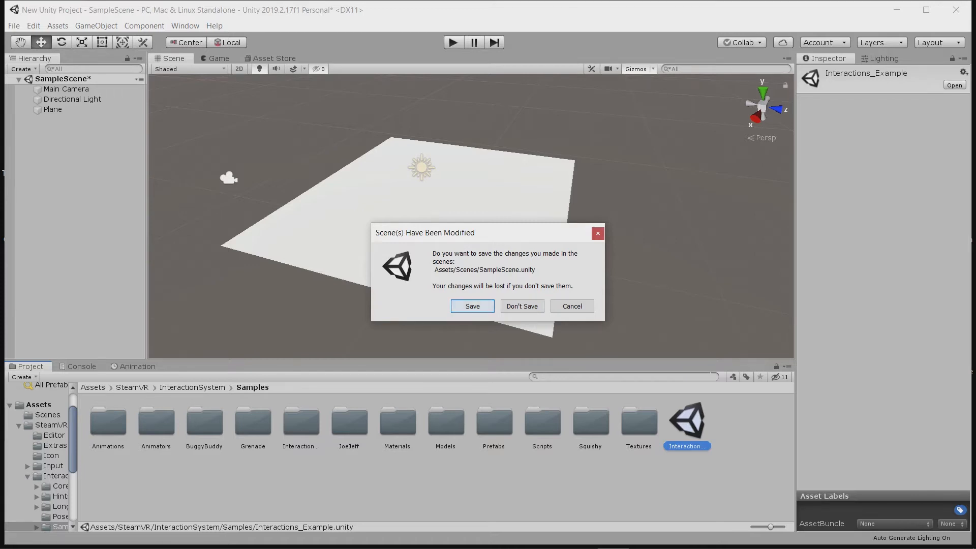
click(473, 307)
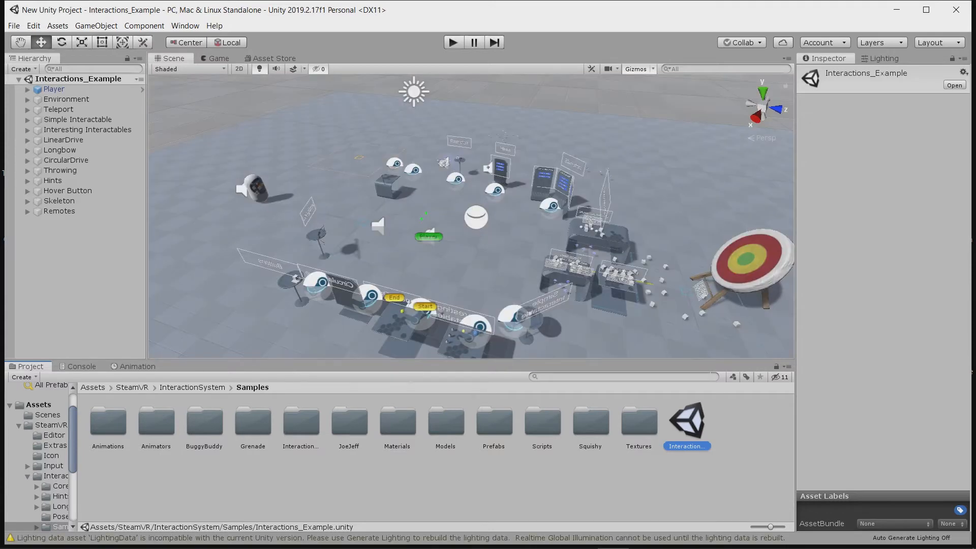
Step: Examine the example scene's interaction stations up close, including the Linear Drive, Circular Drive, Skeleton, Remotes and Hints areas
scroll(471, 217, up, 10)
right_drag(472, 217, 610, 229)
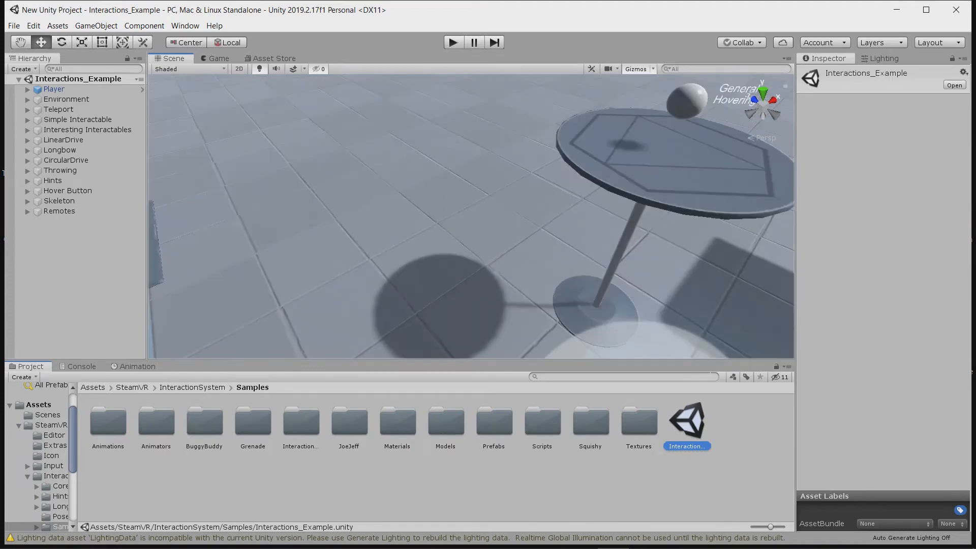
middle_drag(610, 229, 437, 294)
right_drag(437, 294, 783, 205)
scroll(472, 217, up, 5)
right_drag(472, 217, 425, 185)
middle_drag(471, 330, 387, 216)
scroll(471, 217, down, 4)
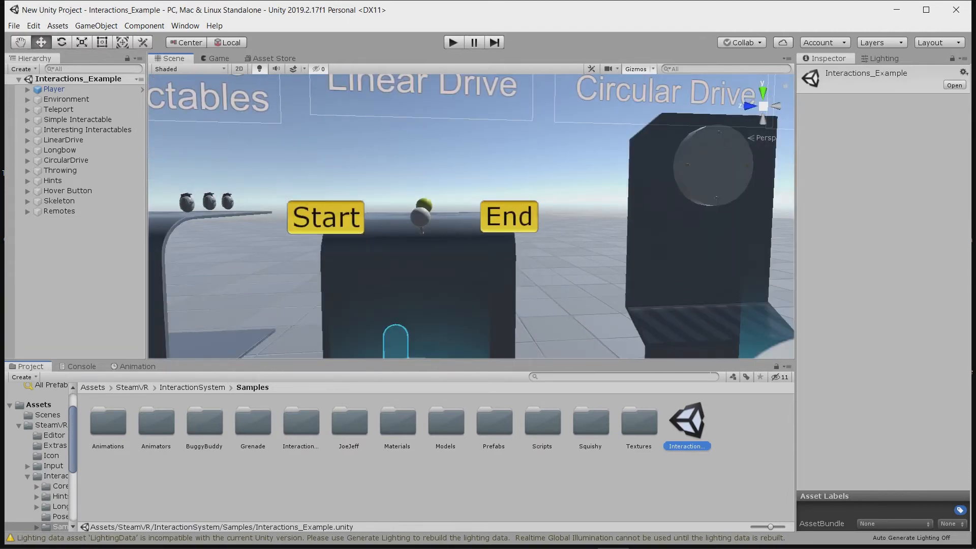
middle_drag(661, 168, 343, 287)
middle_drag(471, 244, 326, 214)
right_drag(346, 203, 613, 245)
scroll(387, 228, down, 3)
right_drag(387, 228, 744, 225)
scroll(471, 219, up, 3)
middle_drag(472, 203, 436, 308)
right_drag(435, 254, 585, 269)
scroll(472, 219, up, 4)
right_drag(509, 228, 399, 211)
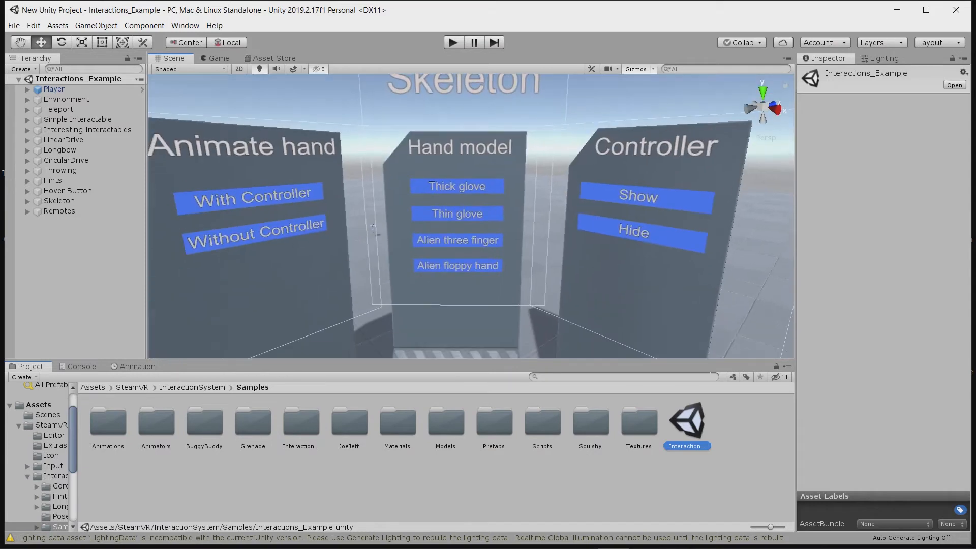
scroll(471, 219, down, 6)
right_drag(585, 219, 484, 229)
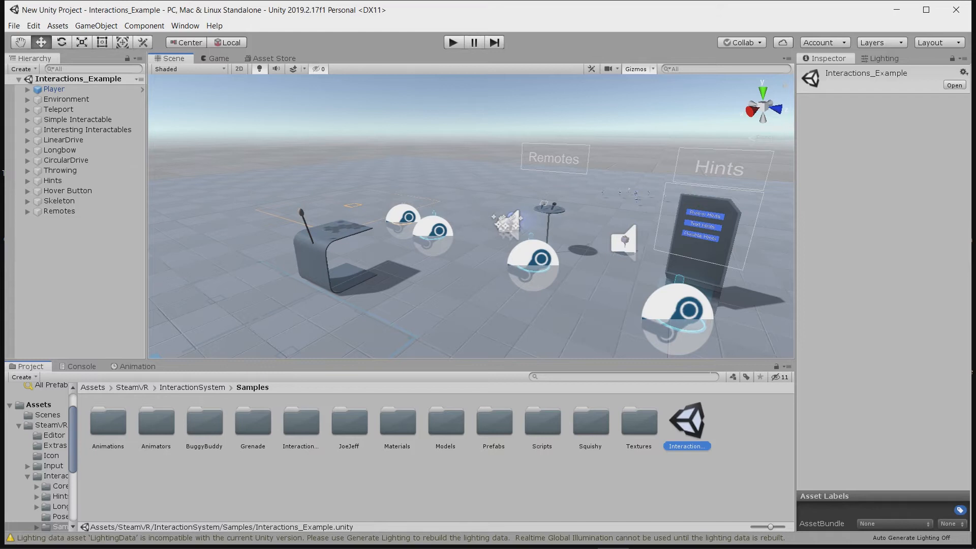
Step: Create a folder named Prefabs VR in the project's Assets folder
click(55, 90)
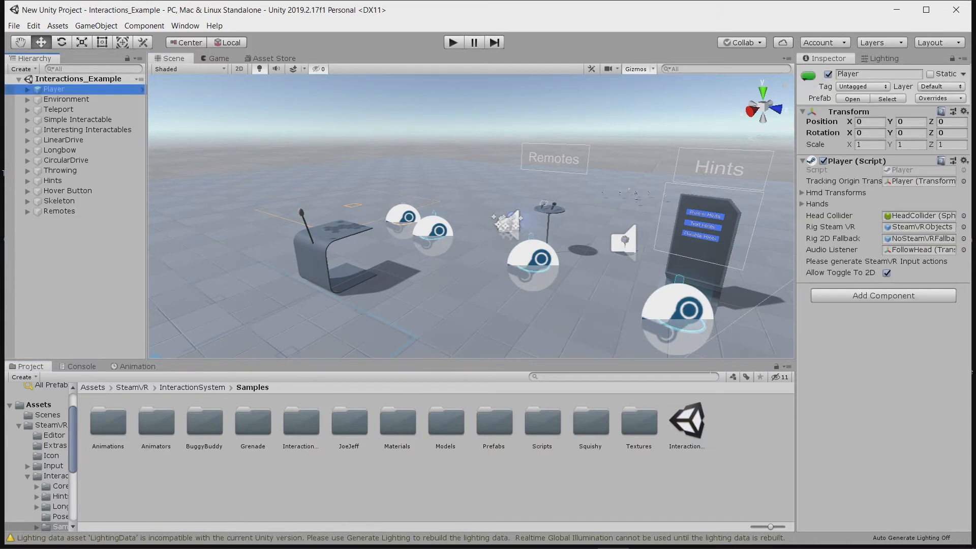
click(74, 259)
click(94, 387)
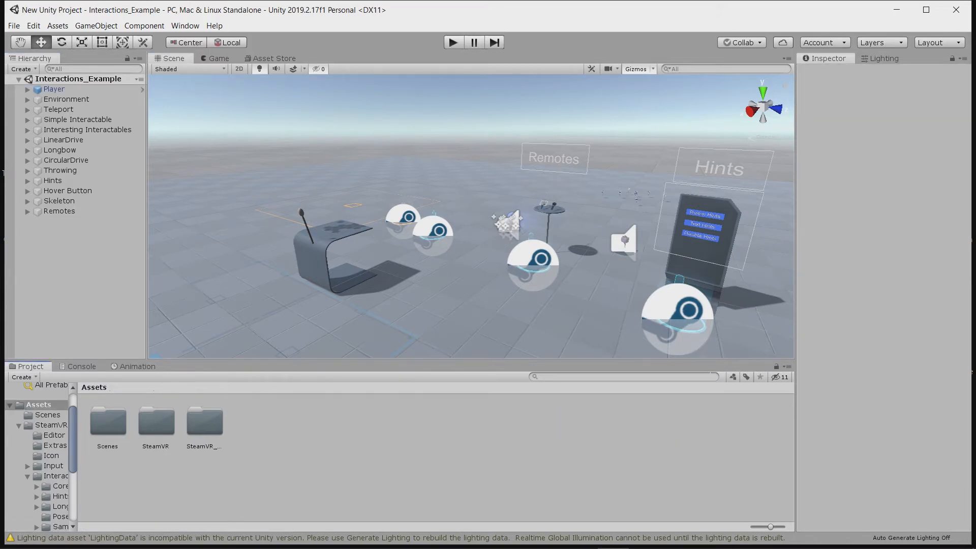
right_click(287, 436)
mouse_move(336, 181)
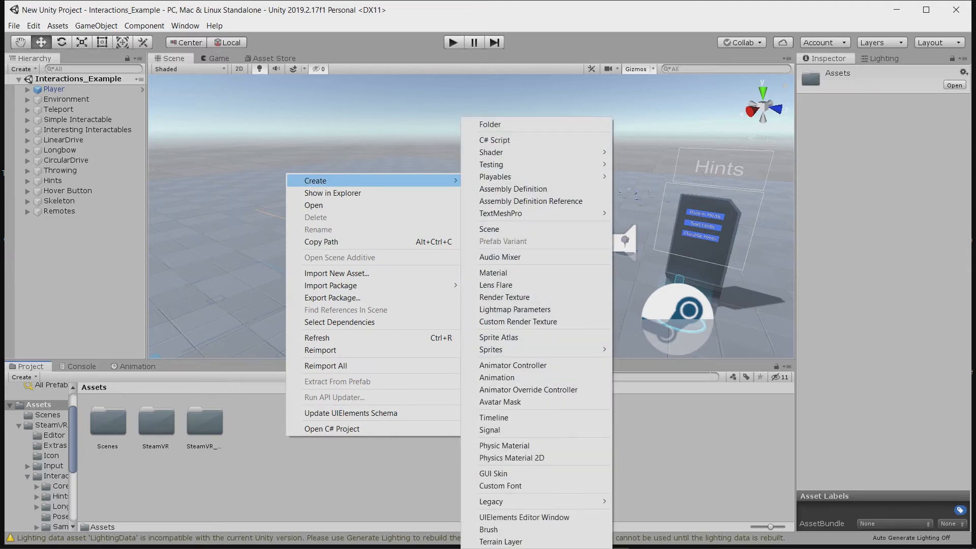
click(490, 125)
text(Prefab)
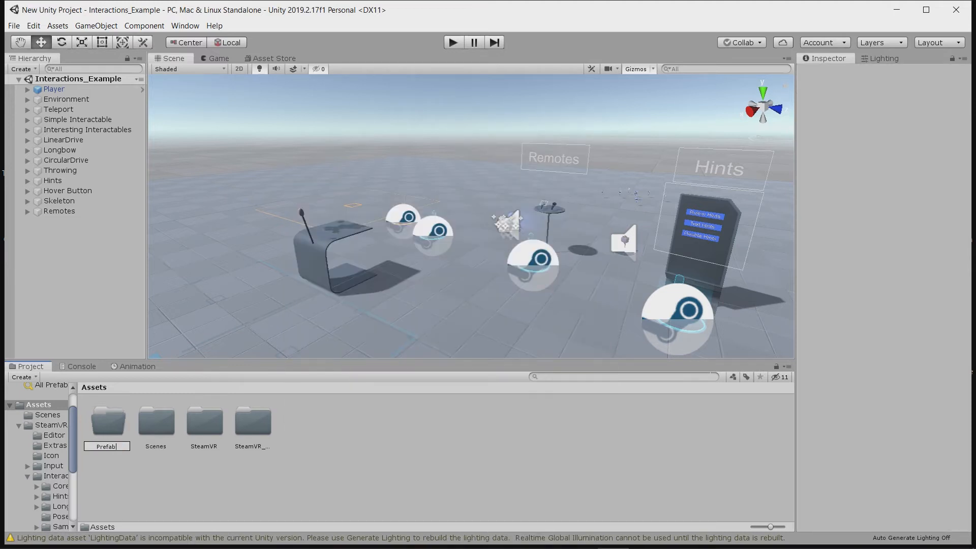
text(s VR)
key(Return)
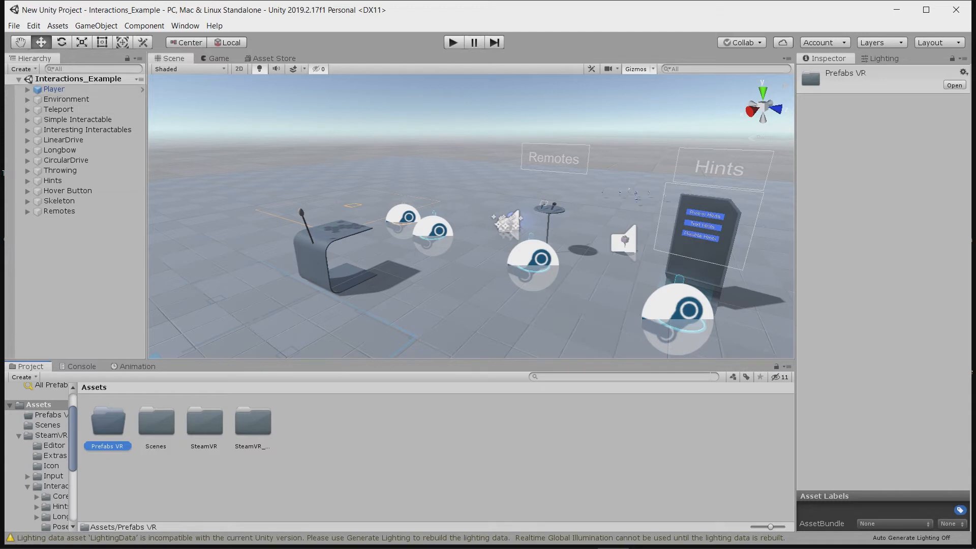
Step: Save the scene's Player object as an original prefab in the Prefabs VR folder
double_click(108, 422)
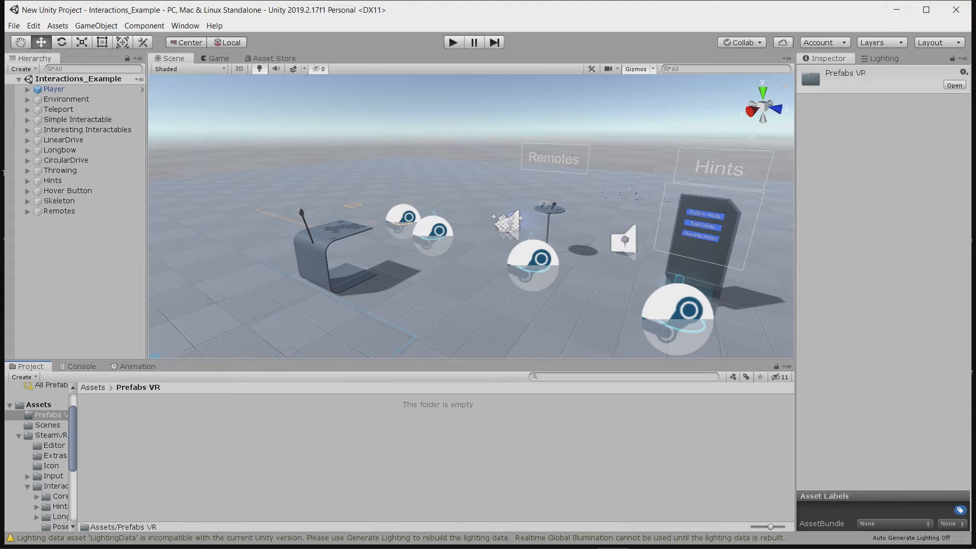
double_click(54, 89)
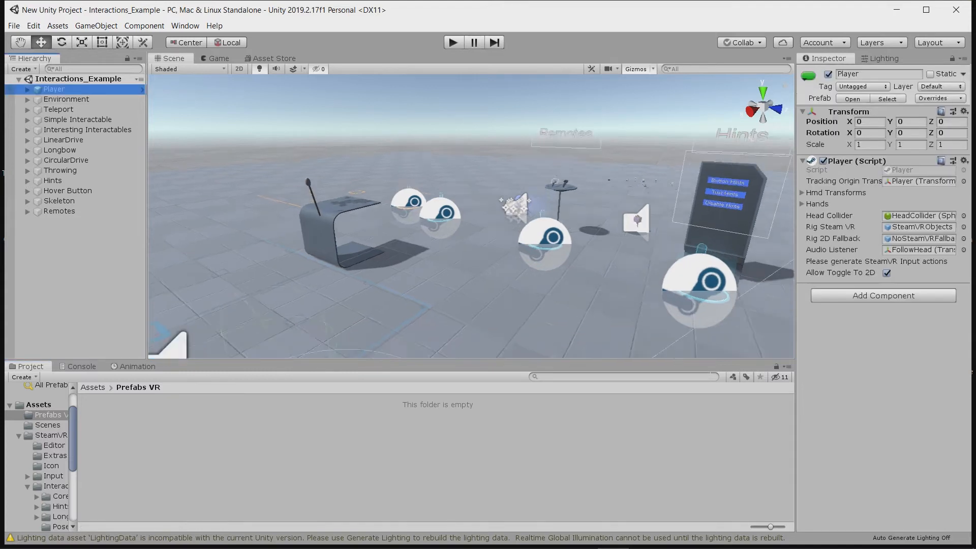
drag(54, 89, 219, 442)
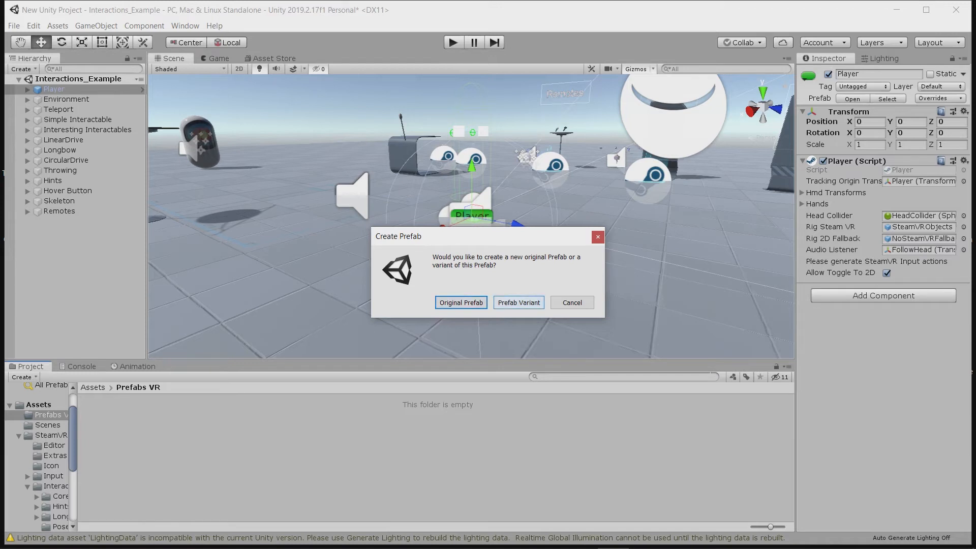
click(461, 303)
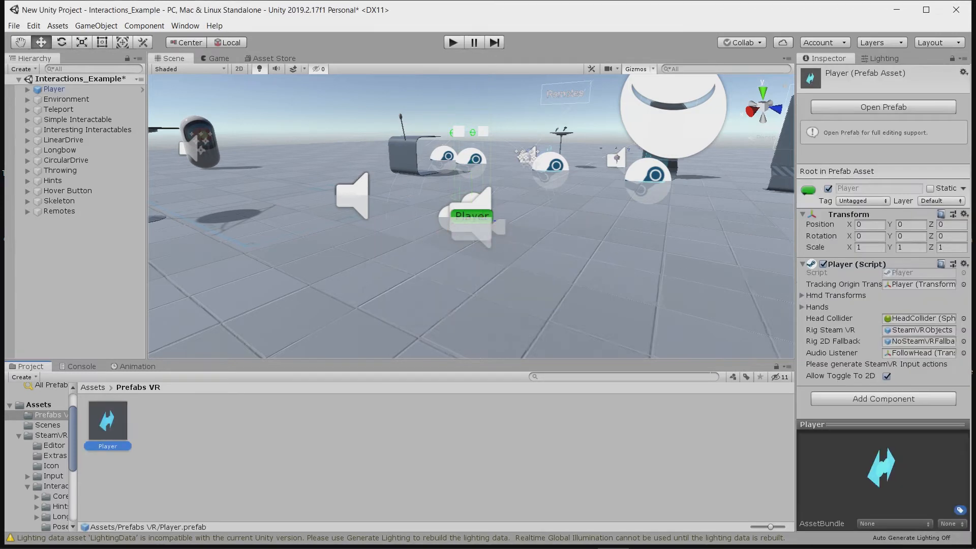
Step: Save the Teleporting object from the Teleport group as an original prefab in Prefabs VR
click(67, 100)
click(59, 110)
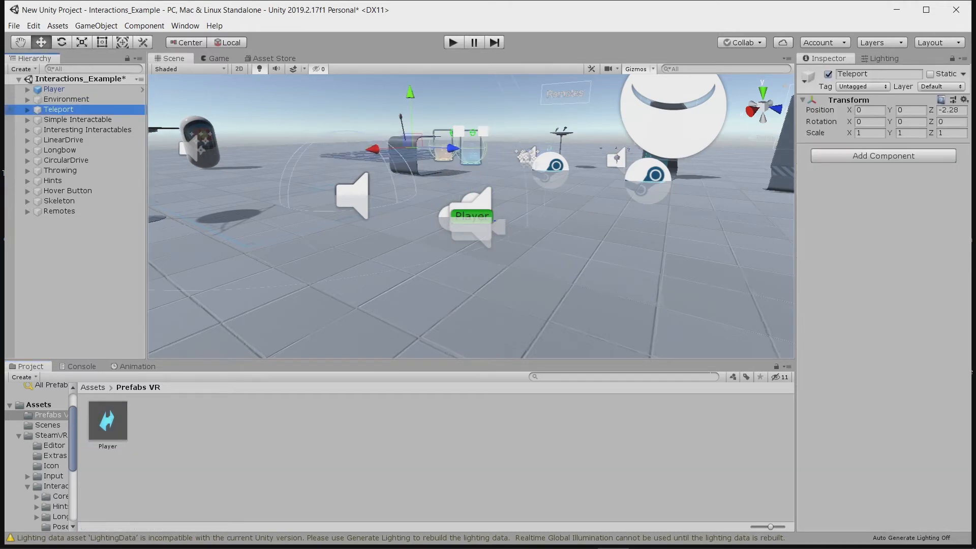
scroll(471, 216, down, 3)
scroll(471, 217, down, 4)
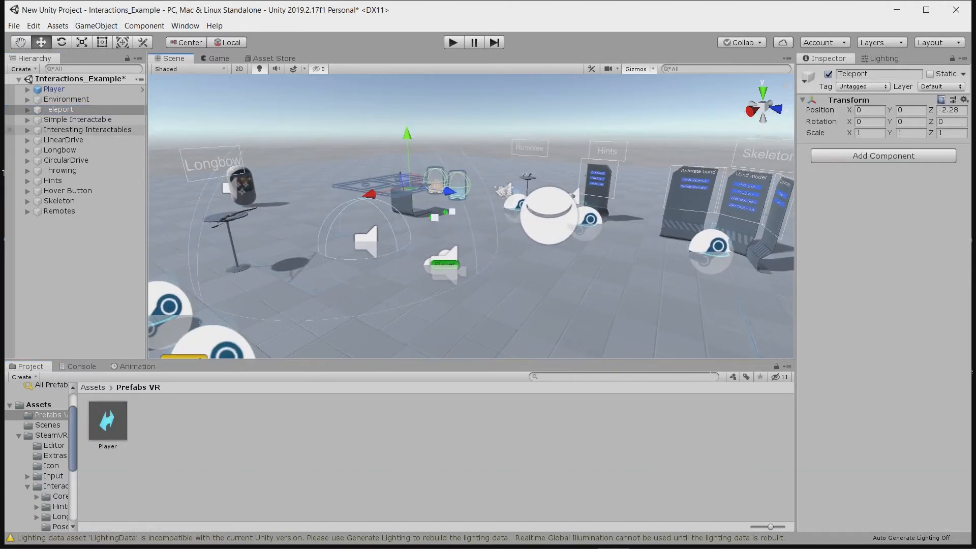
click(27, 109)
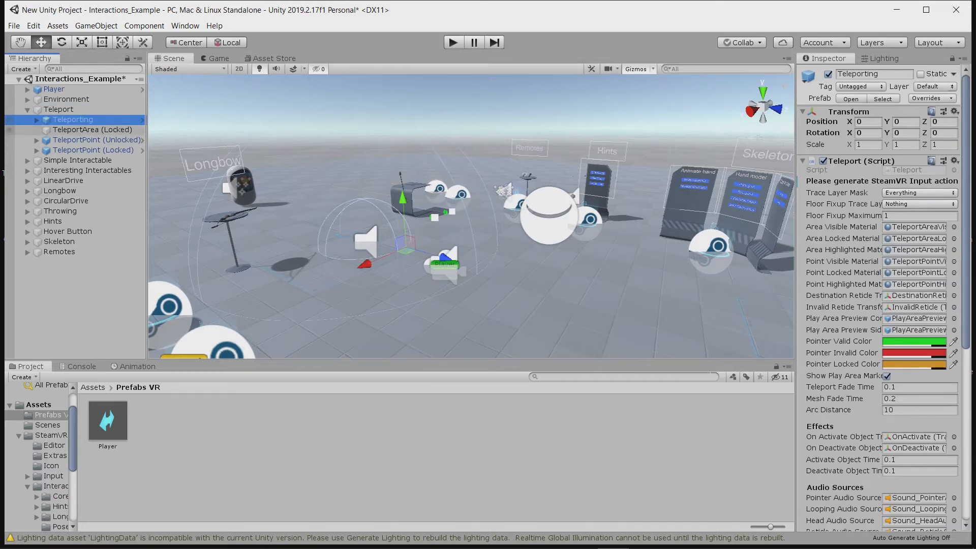
drag(73, 120, 204, 442)
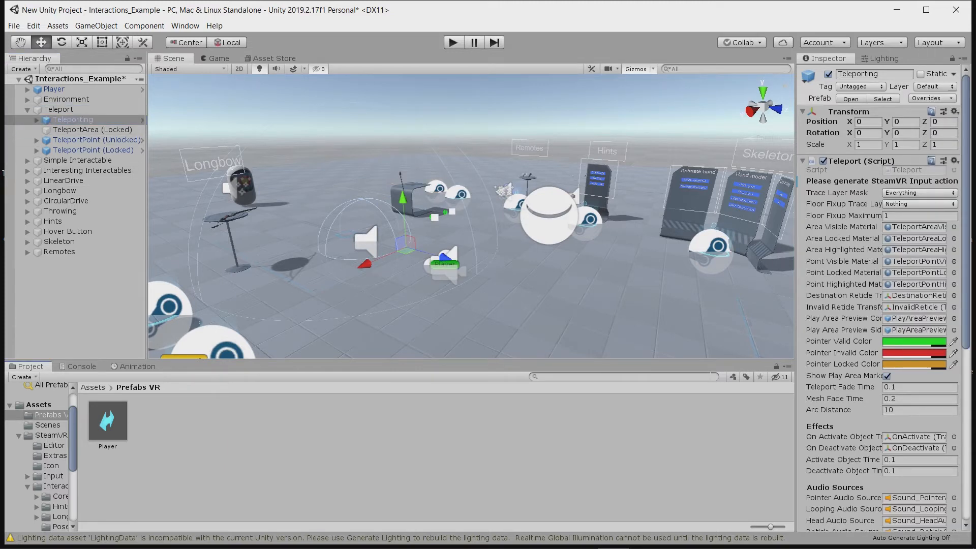
key(Return)
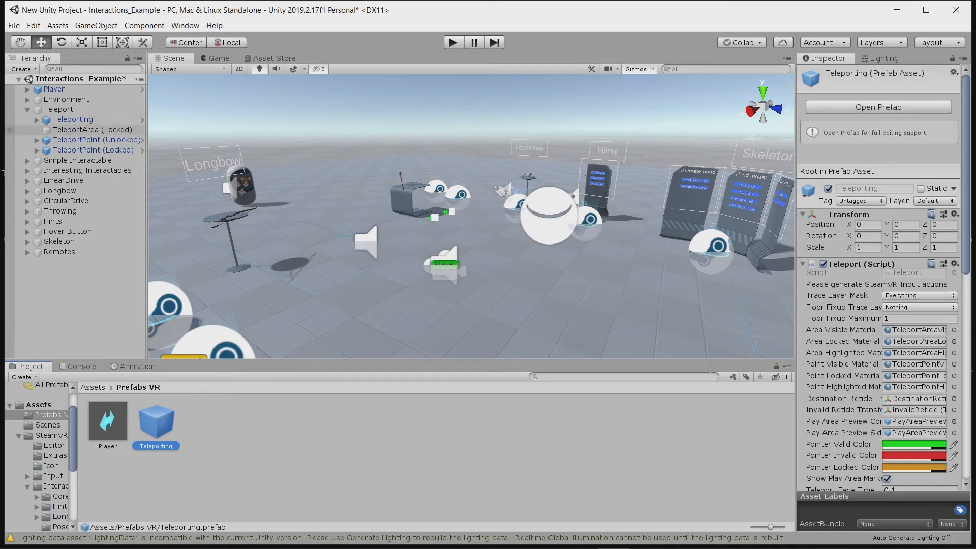
Step: Save TeleportPoint (Unlocked) as an original prefab in the Prefabs VR folder
click(95, 140)
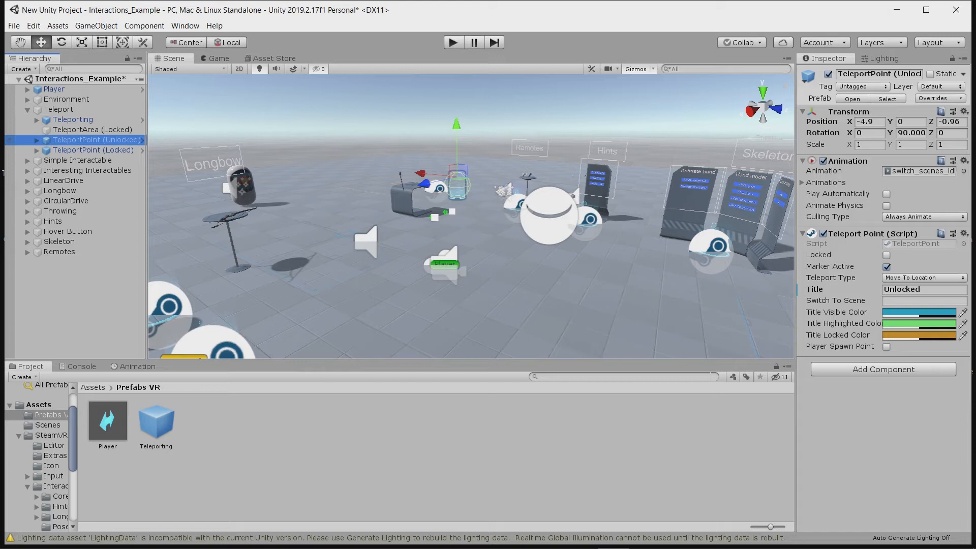
drag(96, 141, 219, 443)
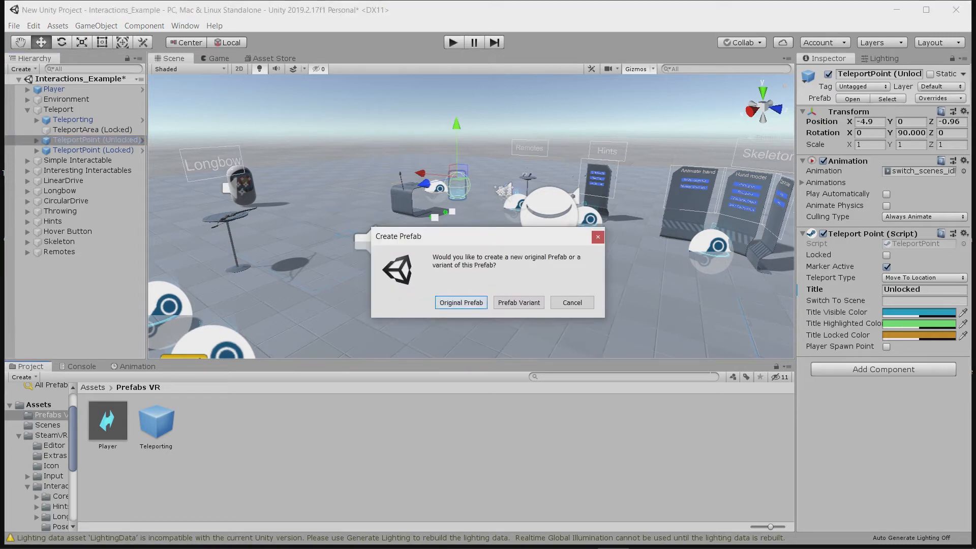
key(Return)
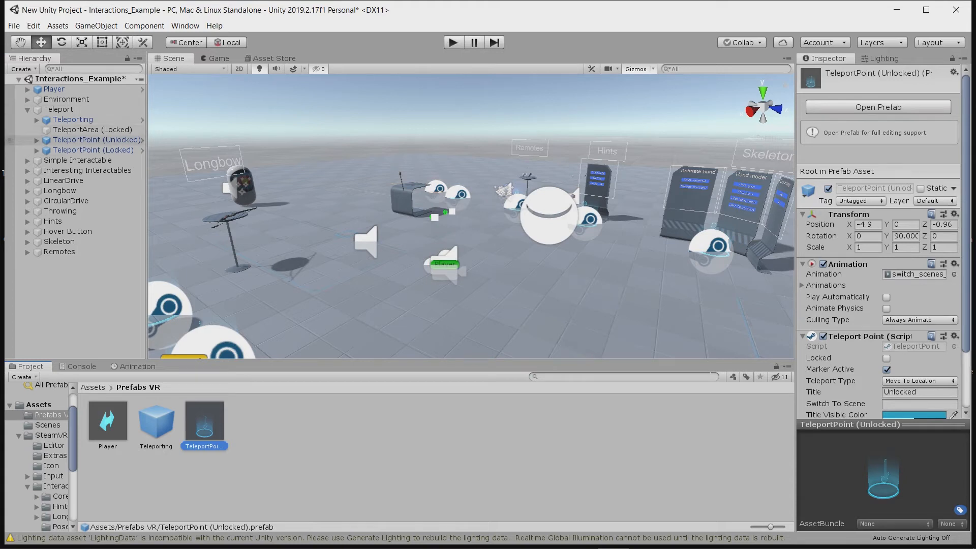
click(93, 150)
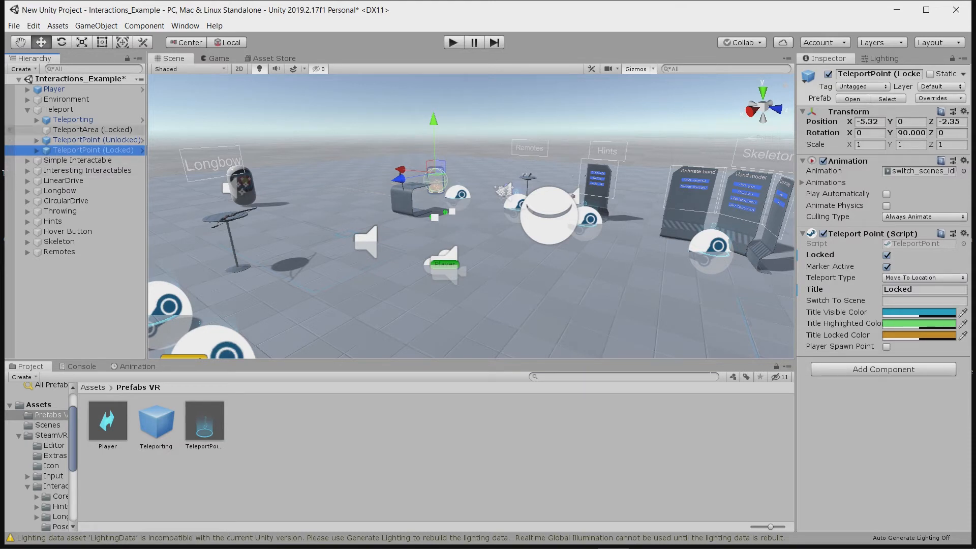
Step: Save the Longbow station's TeleportArea as a prefab in the Prefabs VR folder
click(27, 110)
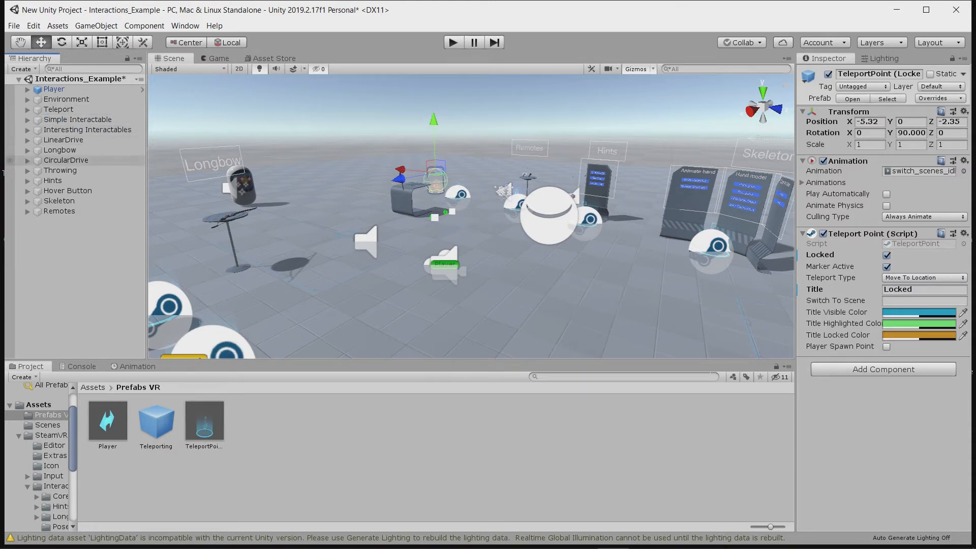
click(326, 259)
click(325, 259)
click(326, 259)
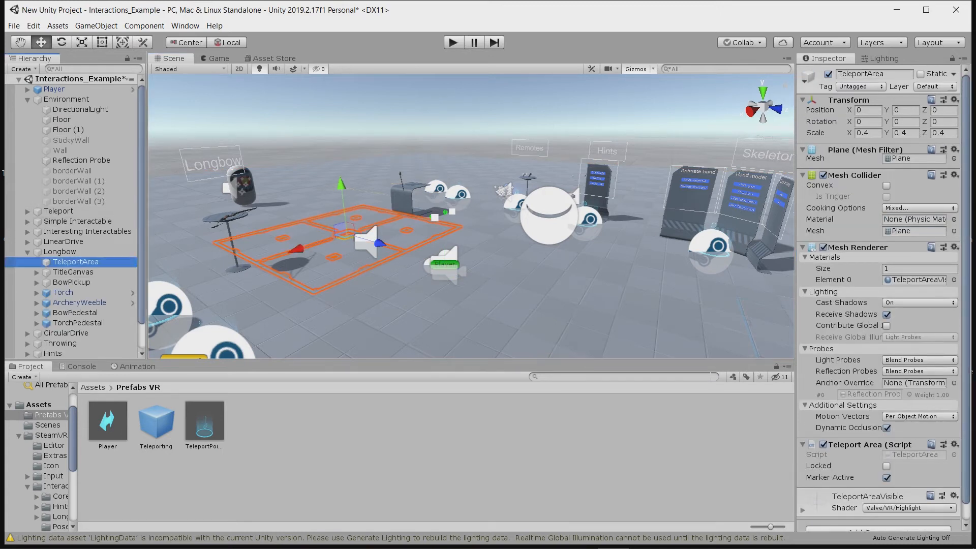
drag(75, 262, 156, 422)
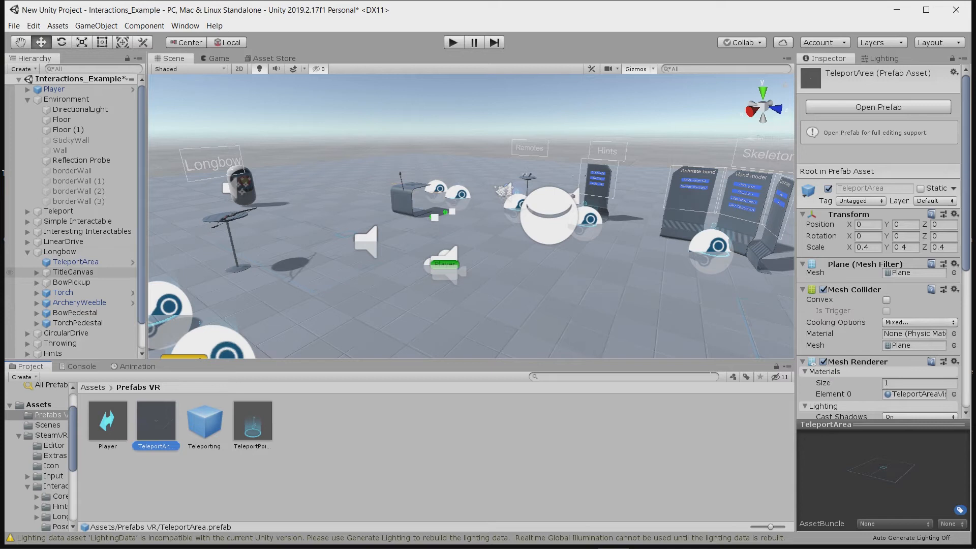
scroll(76, 215, down, 2)
right_drag(458, 218, 425, 231)
middle_drag(488, 223, 426, 258)
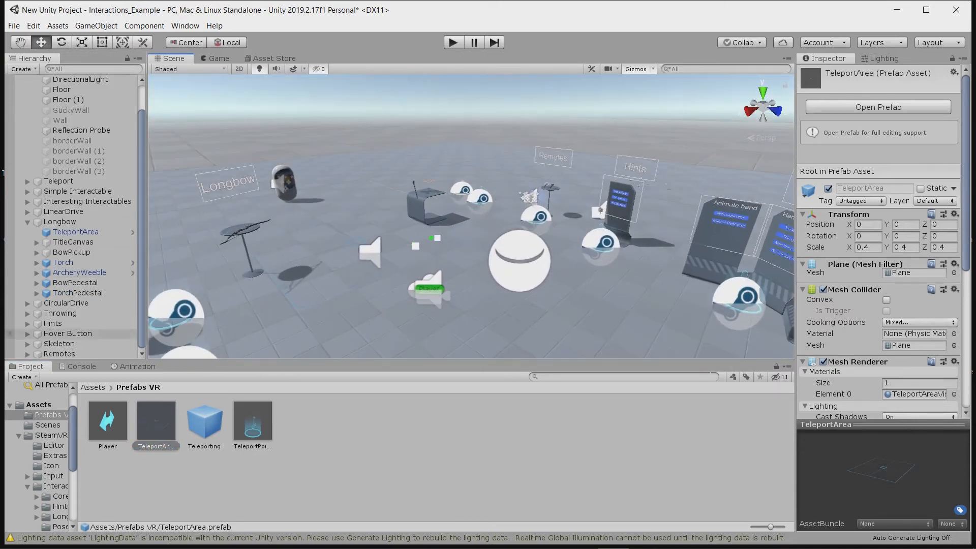
Step: Rename SampleScene in the Assets/Scenes folder to SCENE TEST VR
click(93, 387)
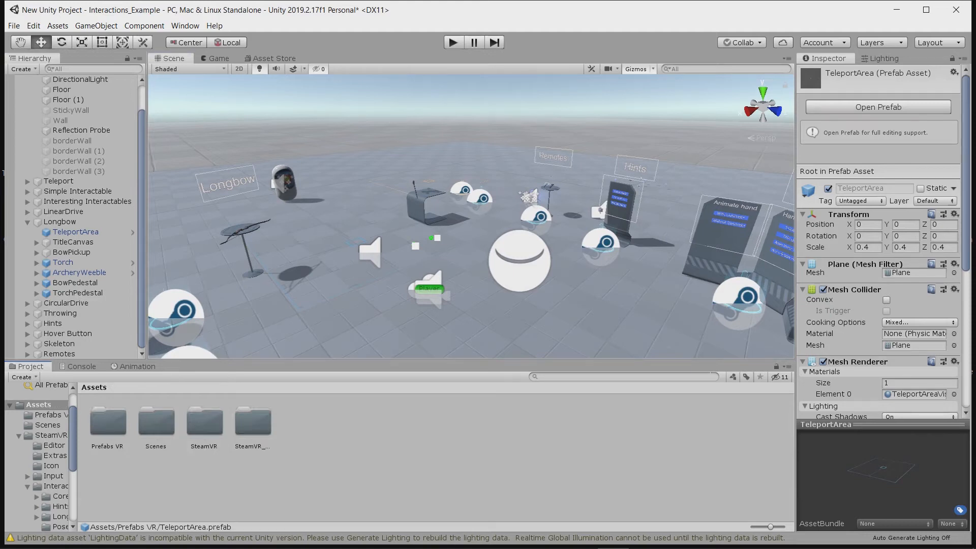
middle_drag(437, 234, 499, 236)
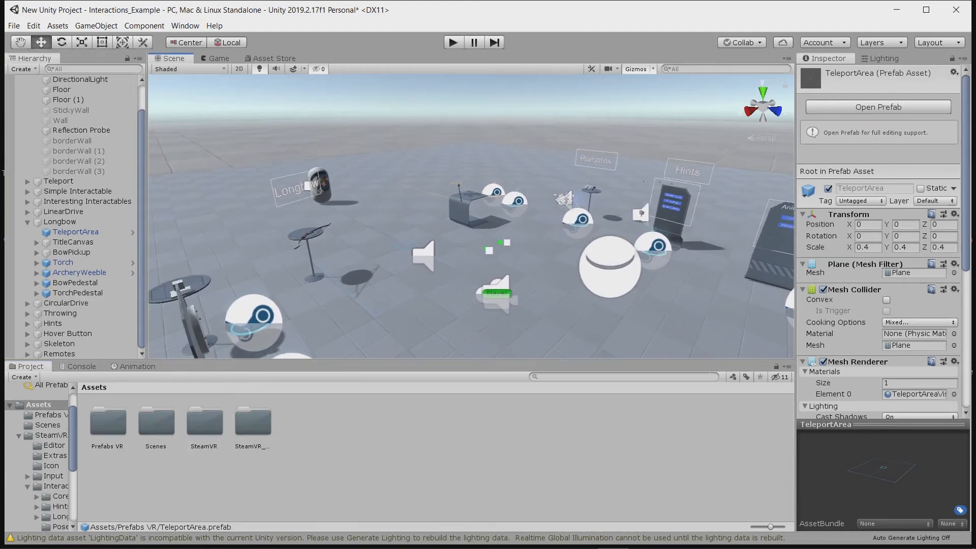
double_click(156, 421)
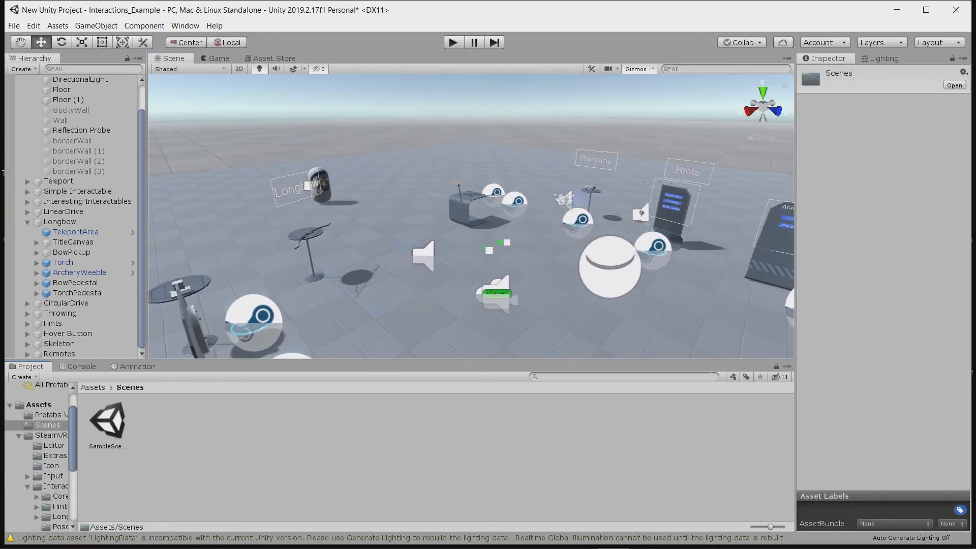
click(93, 387)
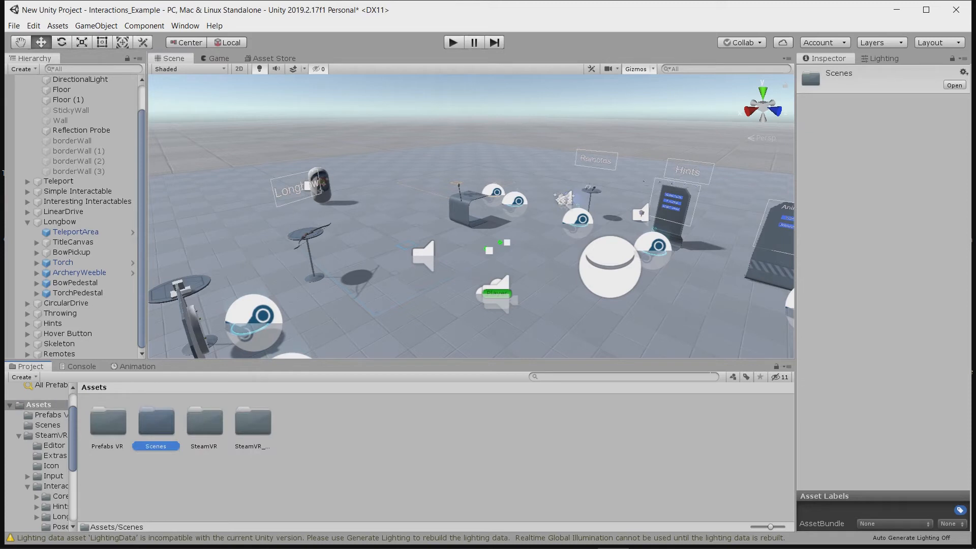
double_click(156, 421)
click(108, 422)
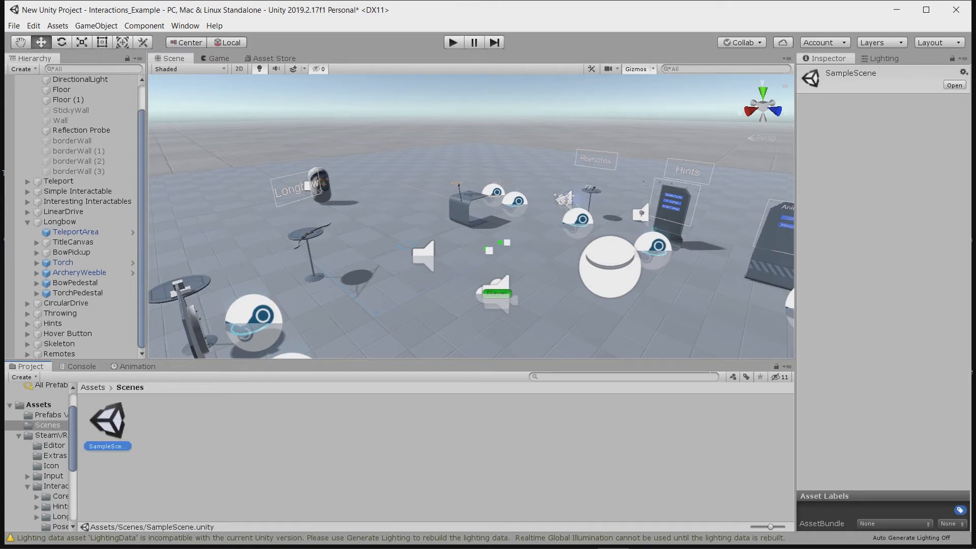
right_click(112, 430)
click(142, 224)
text(sCENE TEST VR)
key(Return)
Step: Open the SCENE TEST VR scene without saving the changes made to Interactions_Example
double_click(107, 421)
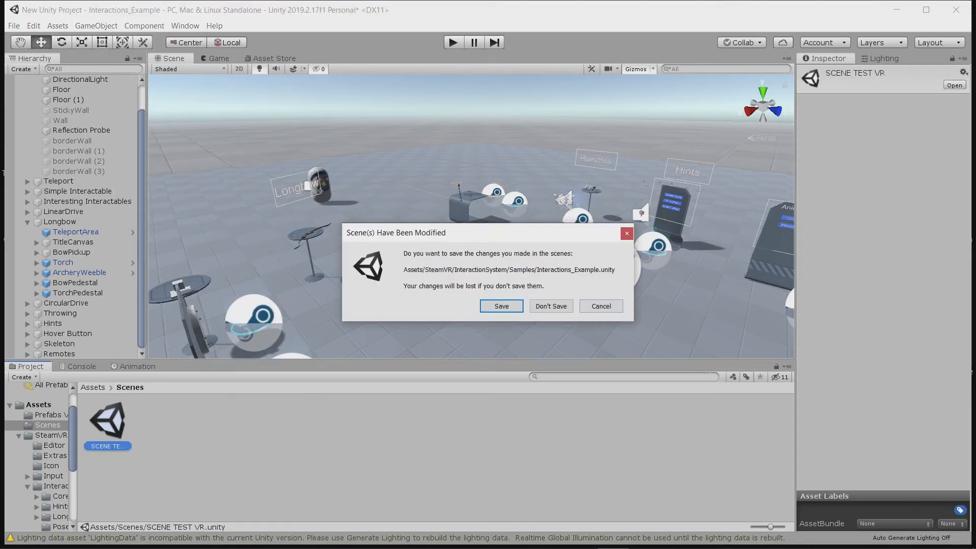
click(551, 306)
scroll(472, 219, down, 8)
middle_drag(471, 218, 393, 248)
Step: Place the Player prefab from the Prefabs VR folder onto the plane in the scene
click(93, 388)
click(440, 277)
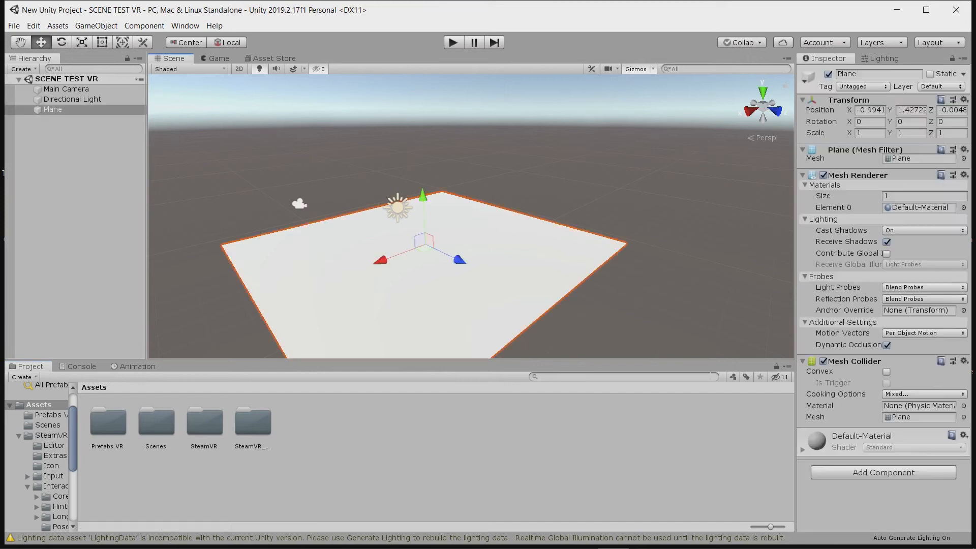
click(407, 468)
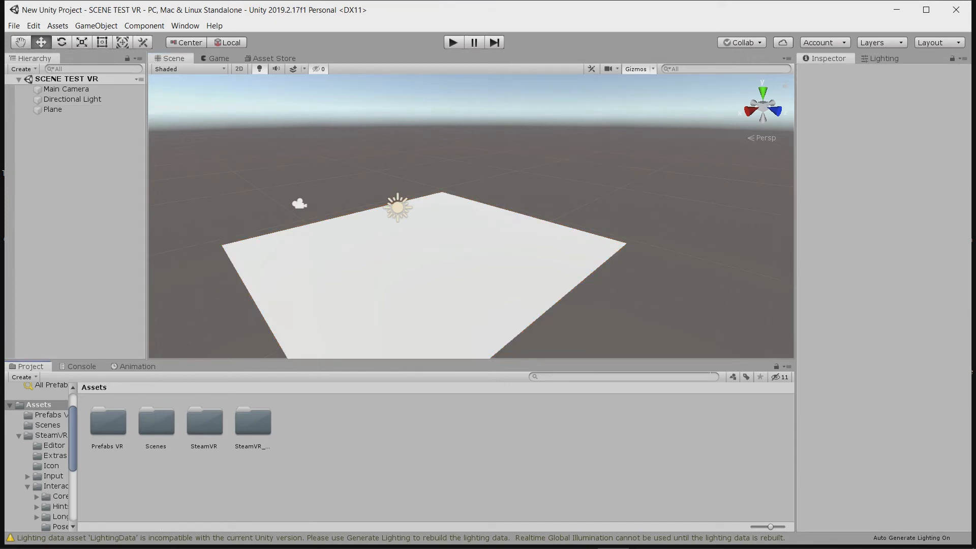
double_click(108, 422)
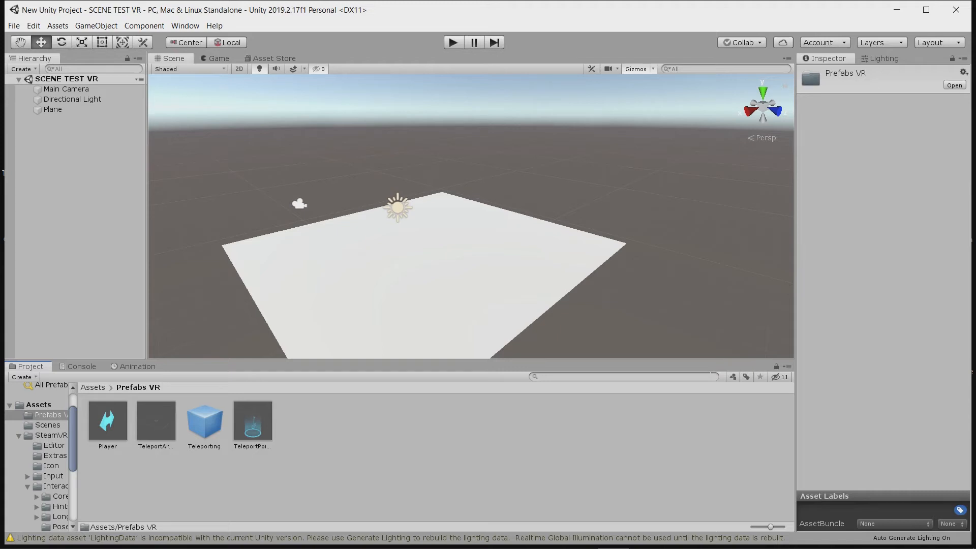
drag(108, 422, 449, 268)
Step: Place the TeleportArea prefab on the plane beside the Player and raise it slightly above the surface, to Y 1.445
click(156, 423)
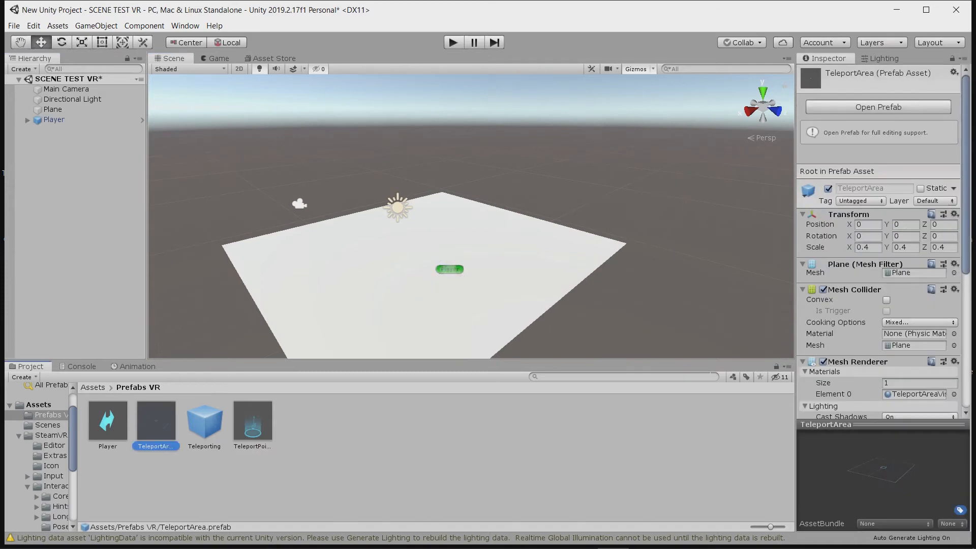
drag(156, 422, 408, 264)
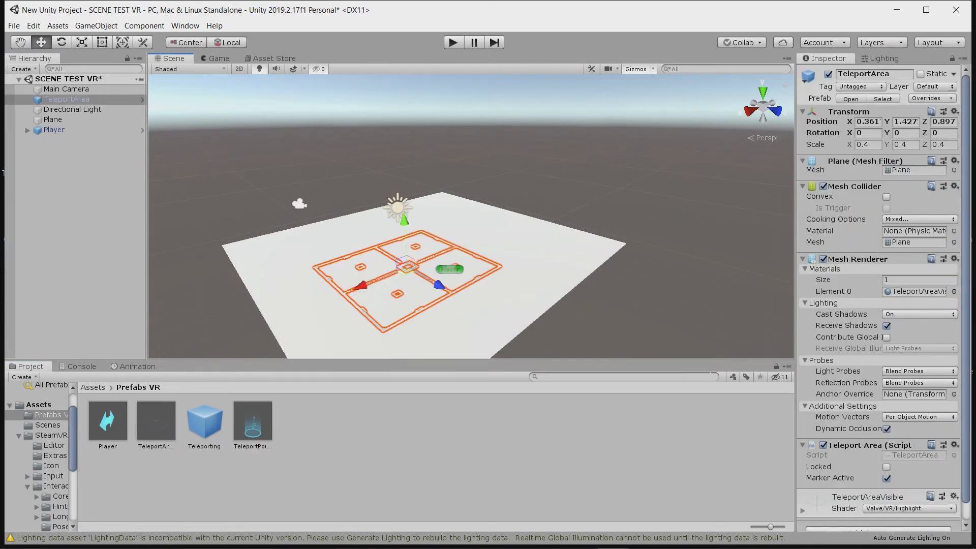
scroll(408, 264, up, 4)
middle_drag(408, 264, 564, 142)
scroll(564, 142, up, 3)
drag(570, 82, 570, 80)
scroll(565, 122, down, 6)
Step: Scale up the TeleportArea and move it over the plane so that it covers most of the surface
middle_drag(565, 122, 493, 218)
right_drag(493, 219, 402, 290)
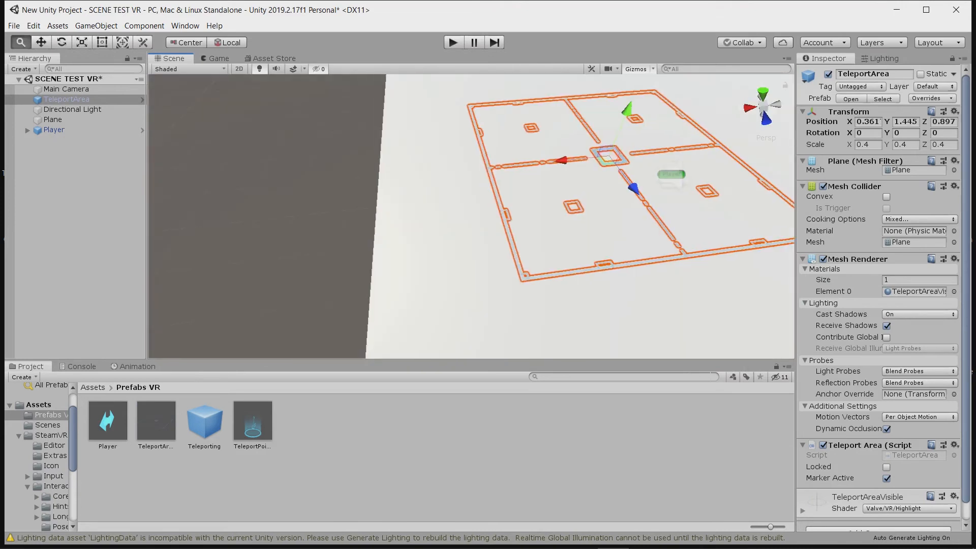
middle_drag(401, 290, 300, 333)
key(r)
drag(487, 204, 534, 199)
key(w)
drag(441, 210, 491, 203)
drag(557, 235, 539, 196)
click(224, 168)
scroll(471, 216, down, 9)
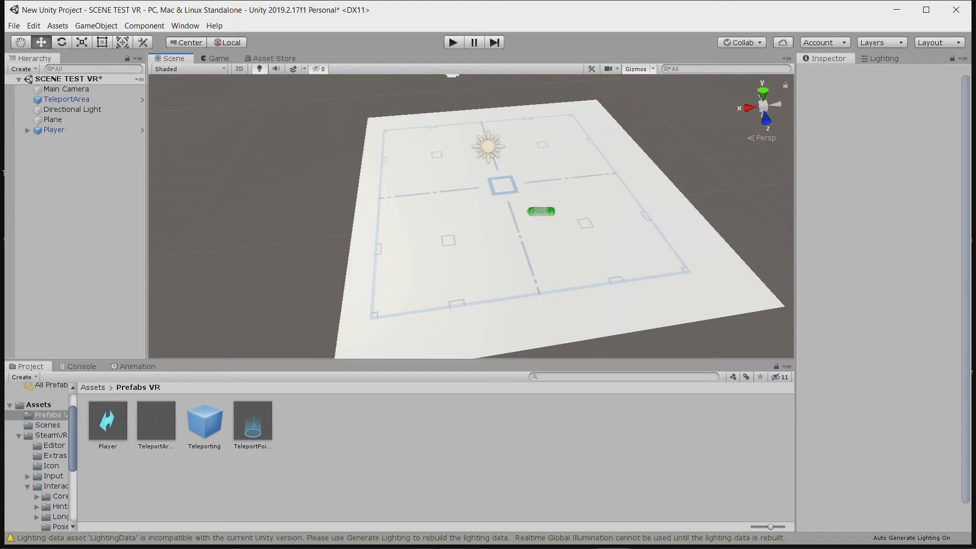
Step: Add the Teleporting prefab from the Prefabs VR folder to the scene and check the Game view
click(204, 422)
drag(205, 422, 75, 203)
click(75, 204)
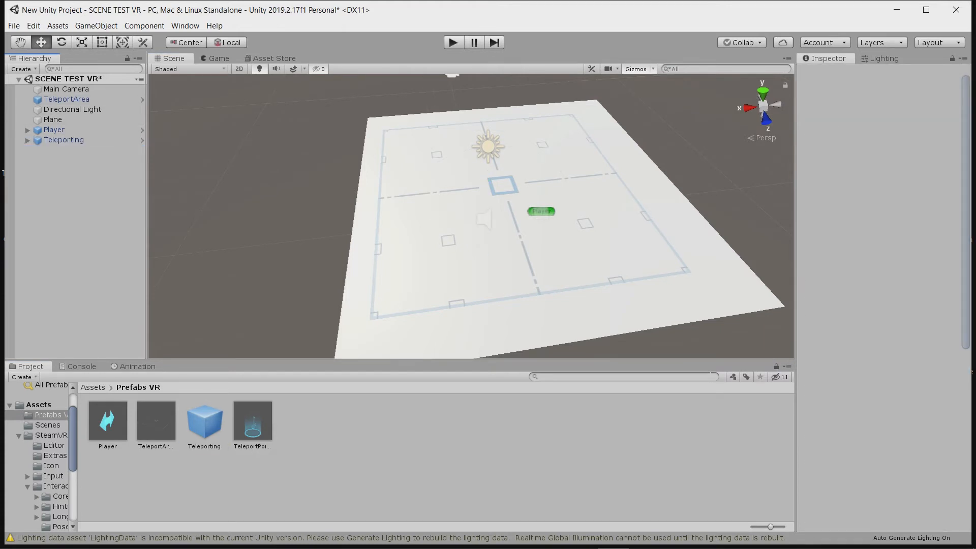
click(219, 59)
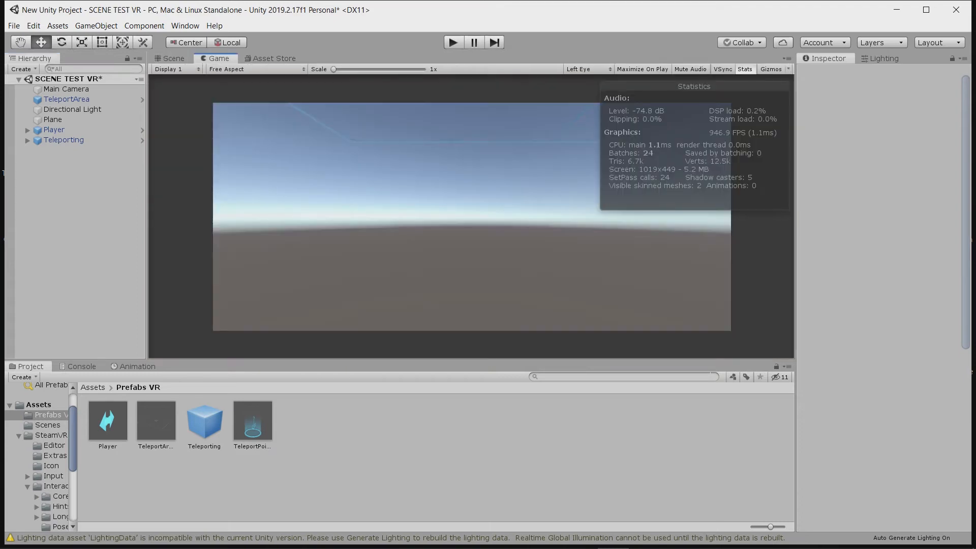
click(174, 58)
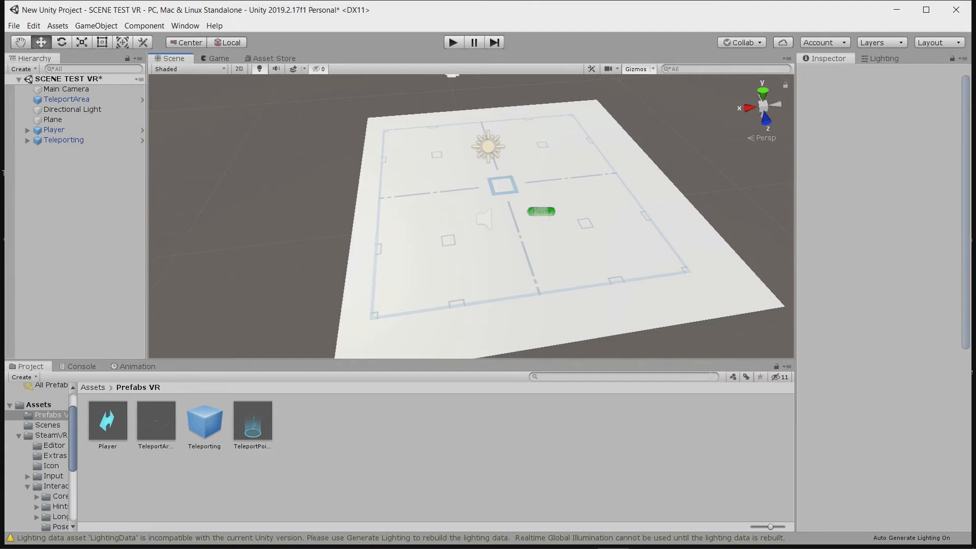
Step: Run the scene and accept all of SteamVR's recommended project settings
click(93, 387)
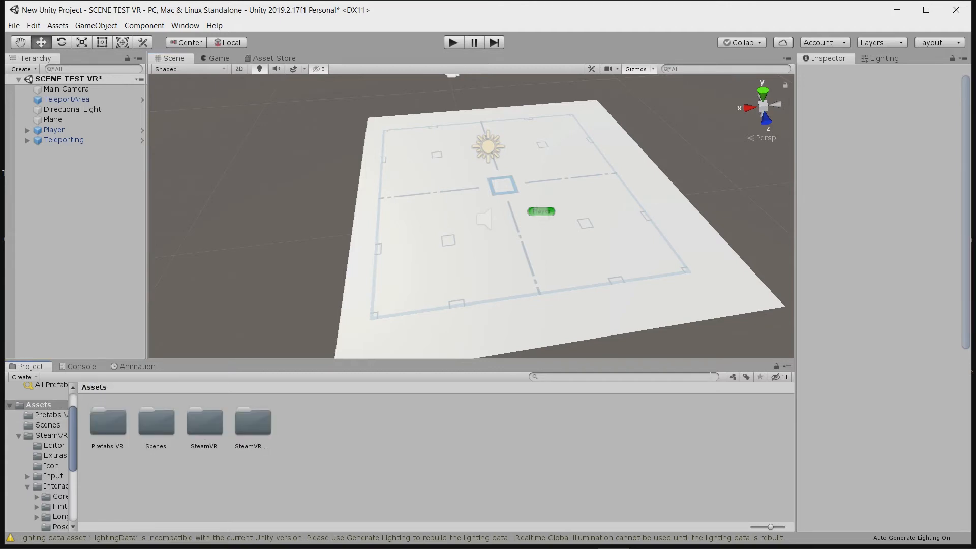
key(ctrl+p)
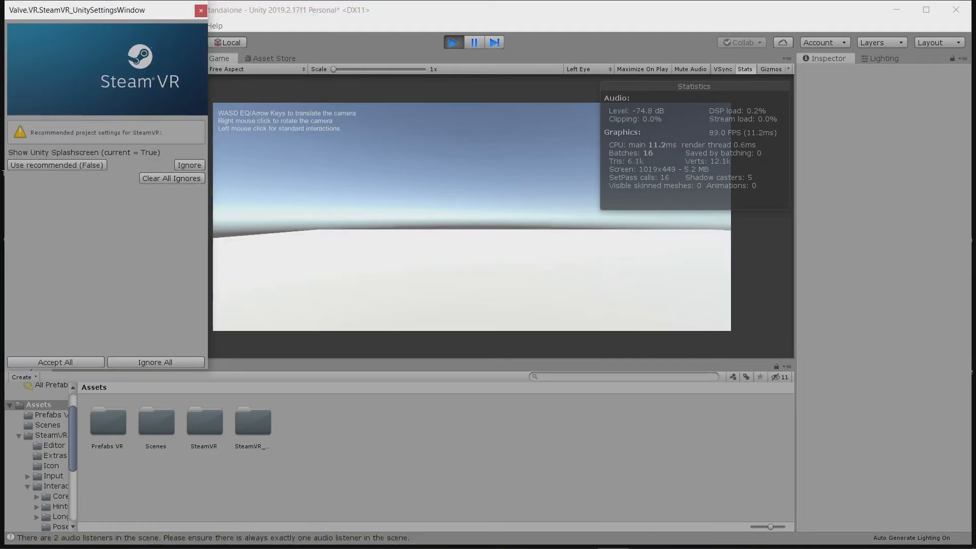
click(56, 363)
key(Return)
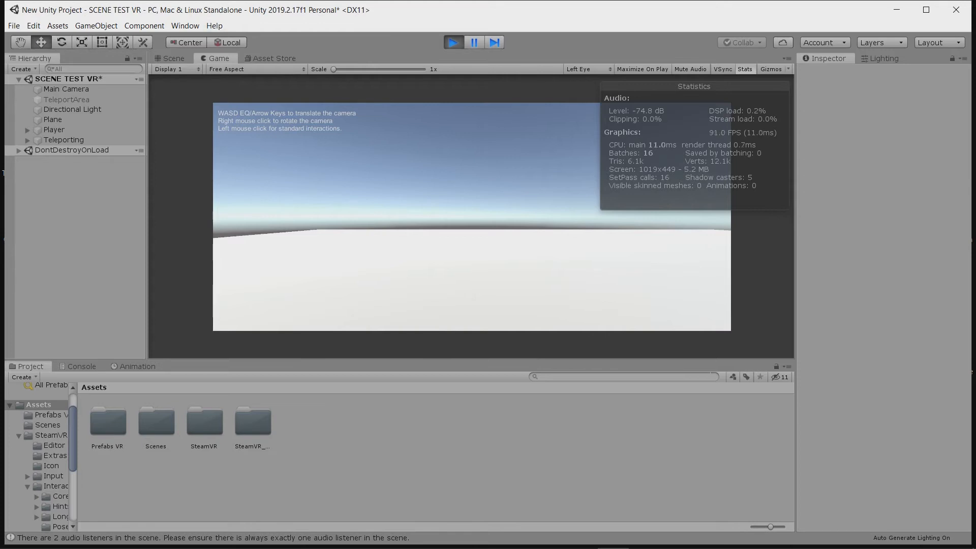
Step: Stop the scene, move the Main Camera to about Y 2.01, Z -5.86, and check its Game view
click(174, 59)
scroll(471, 217, down, 3)
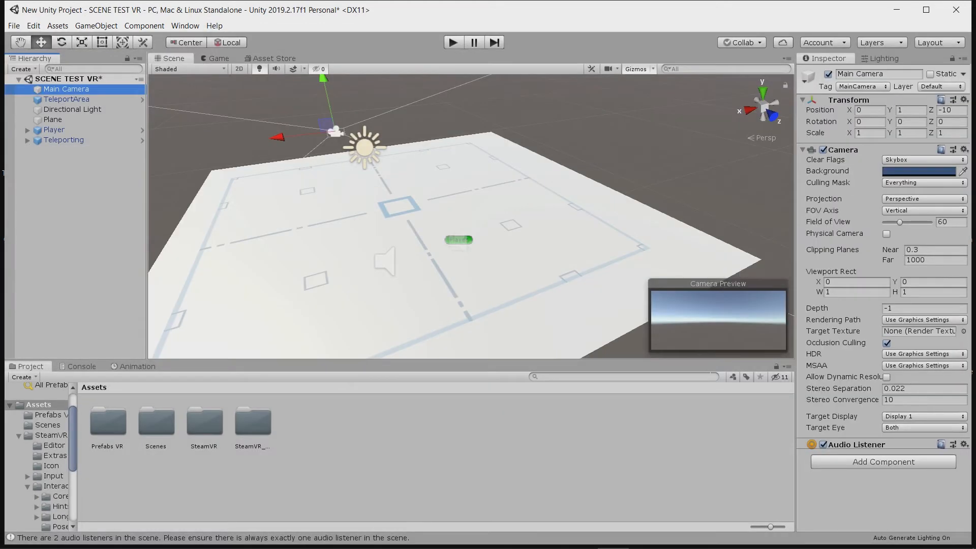
middle_drag(351, 158, 465, 182)
drag(470, 172, 518, 211)
drag(491, 134, 493, 111)
click(219, 59)
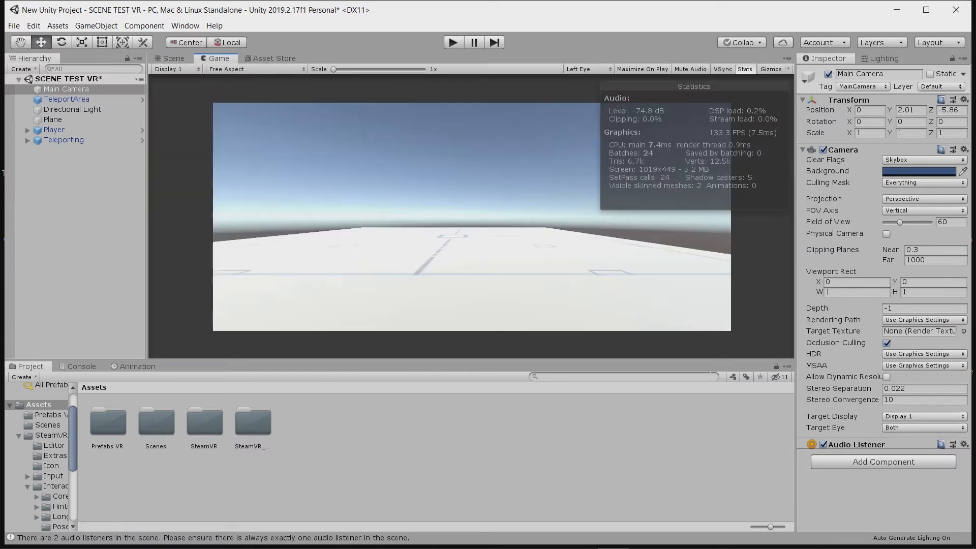
click(173, 58)
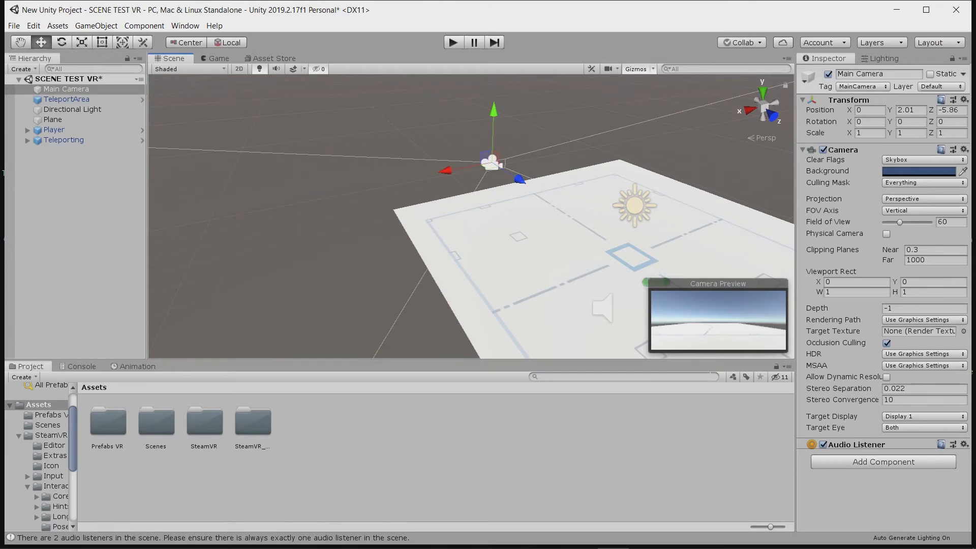
Step: Inspect the target display choices of the Main Camera and the display choices of the Game view
click(924, 417)
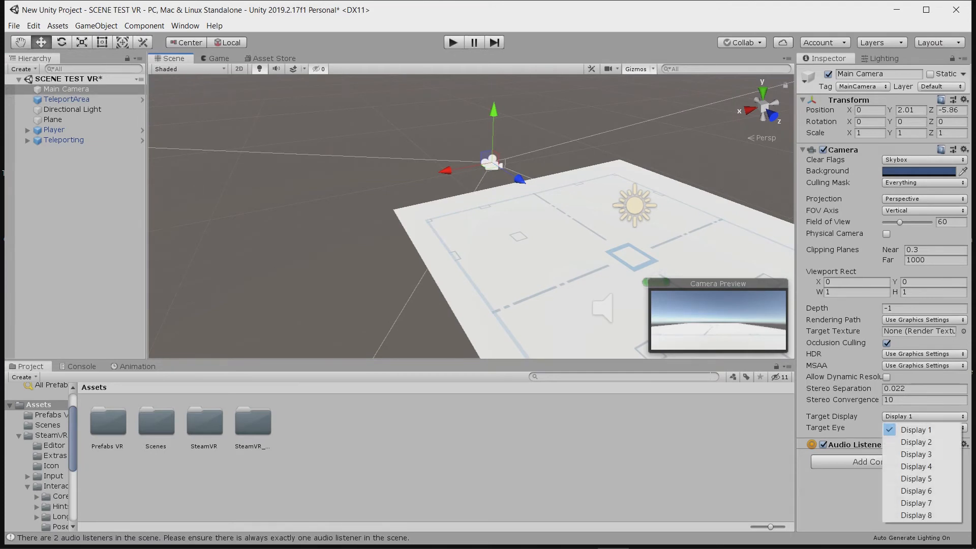
click(219, 59)
click(177, 69)
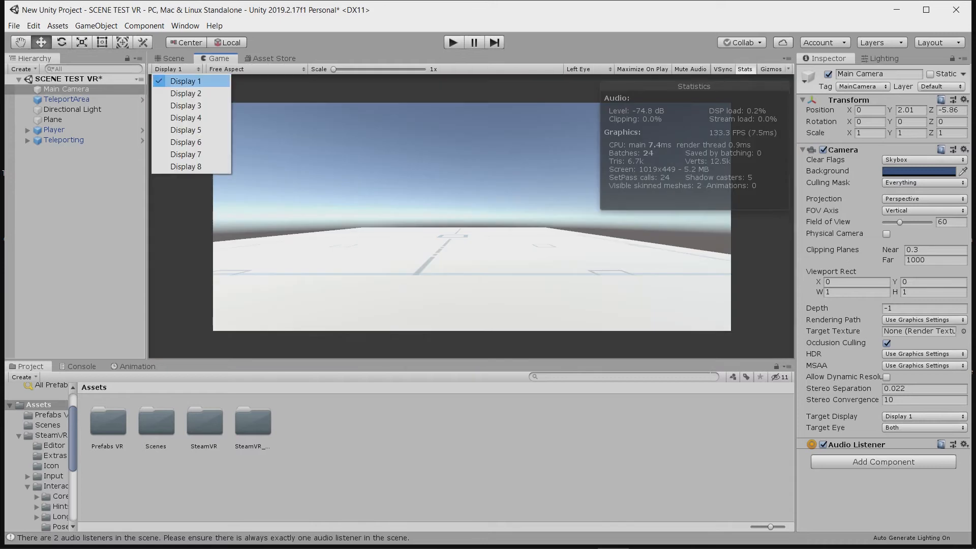
click(925, 416)
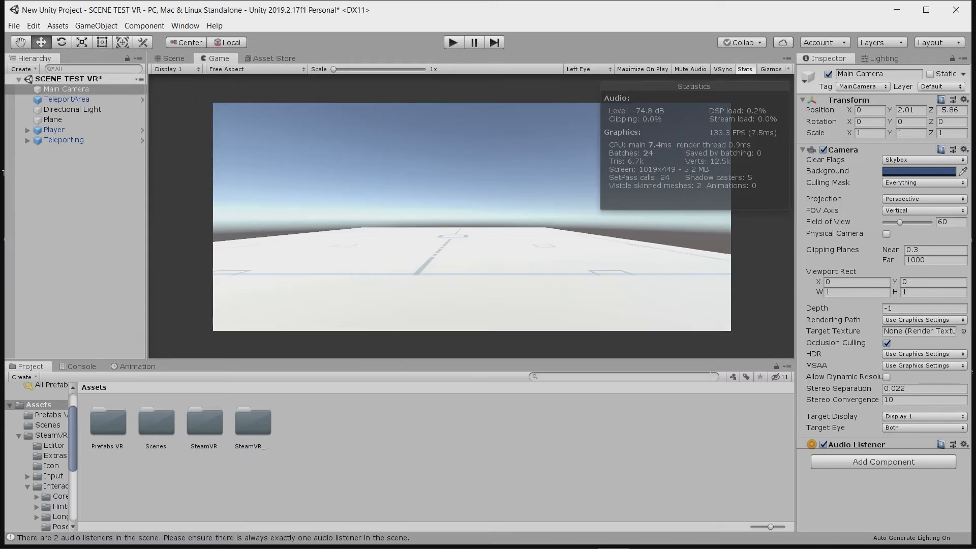
Step: Run the scene and move the Main Camera to about X -5.67 to compare it with the Player's rendered view
key(ctrl+p)
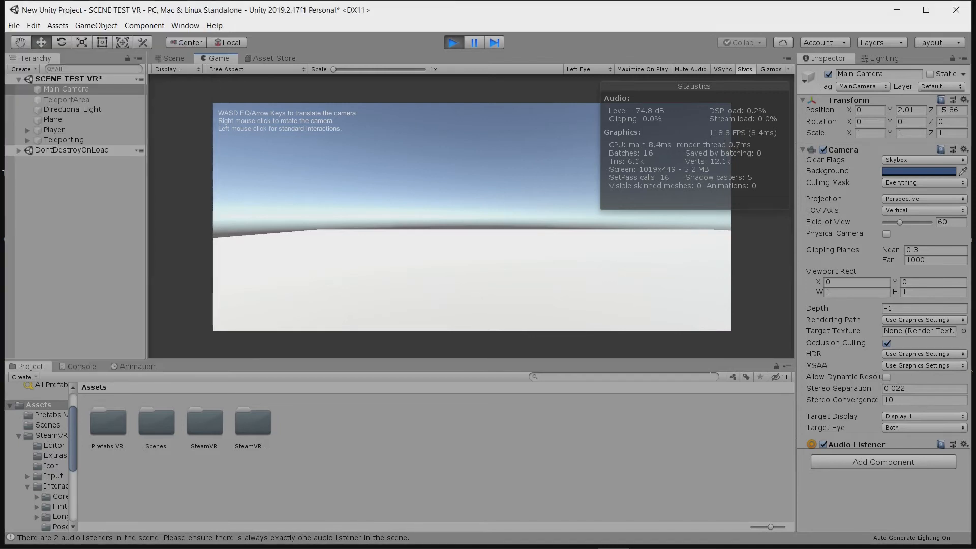
click(173, 58)
drag(445, 171, 563, 149)
click(218, 59)
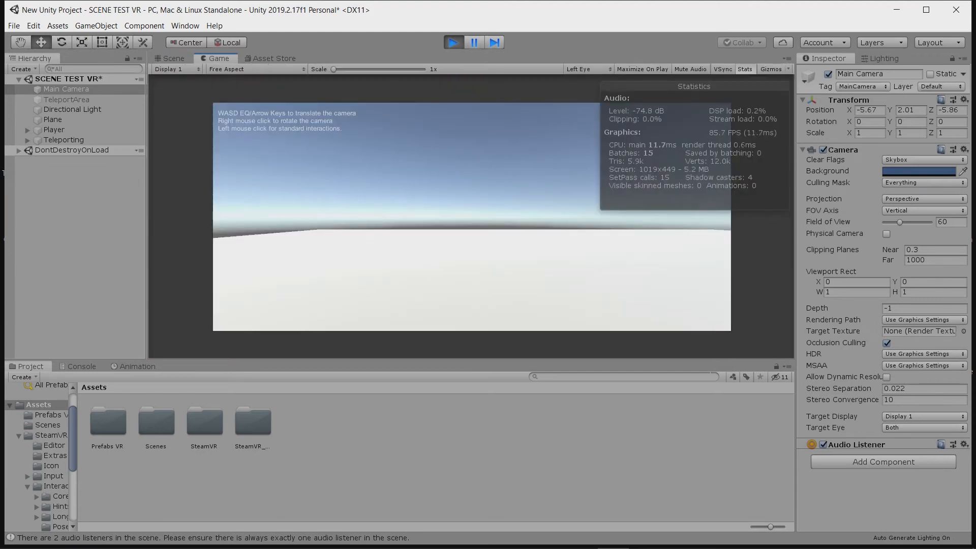
click(173, 58)
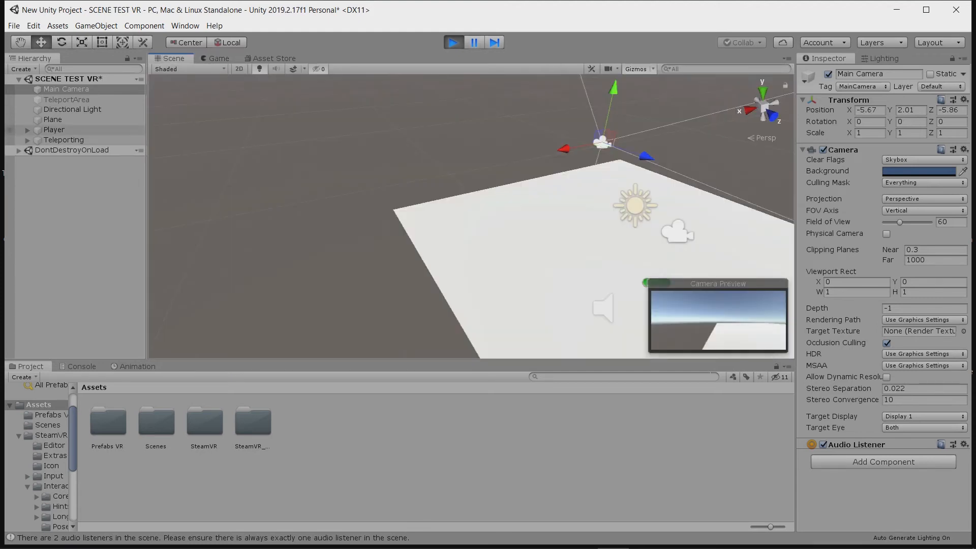
Step: Inspect the Player, toggle the Main Camera's active state in the running scene, and exit play mode
click(54, 129)
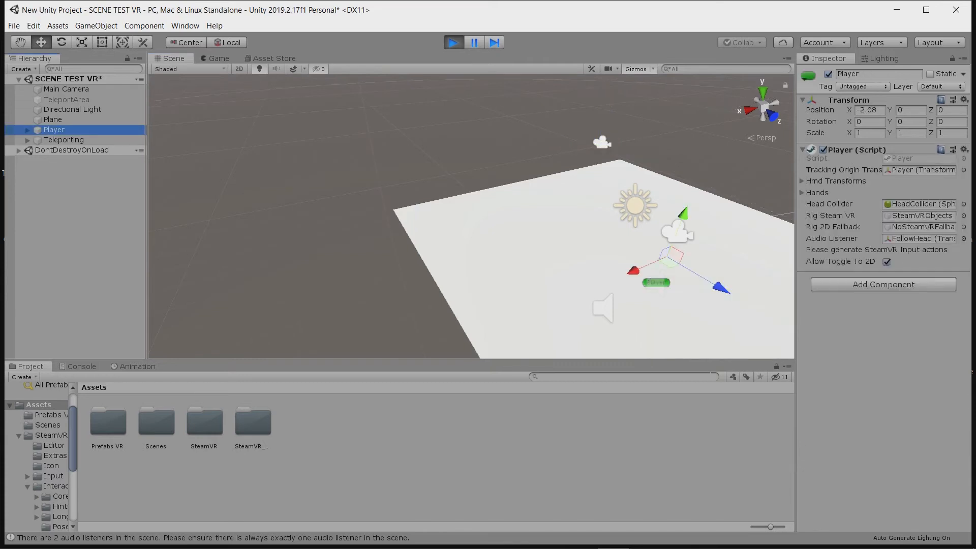
click(66, 90)
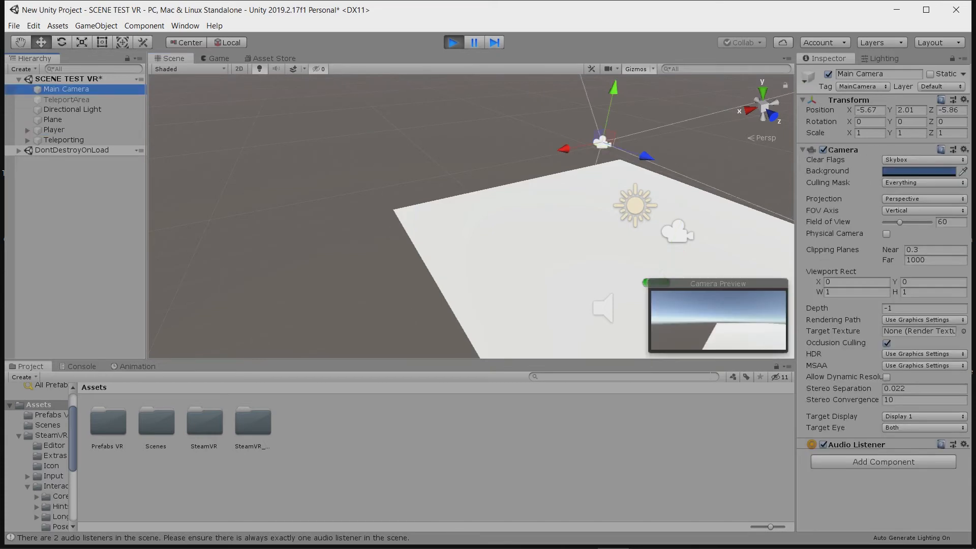
click(828, 75)
click(829, 75)
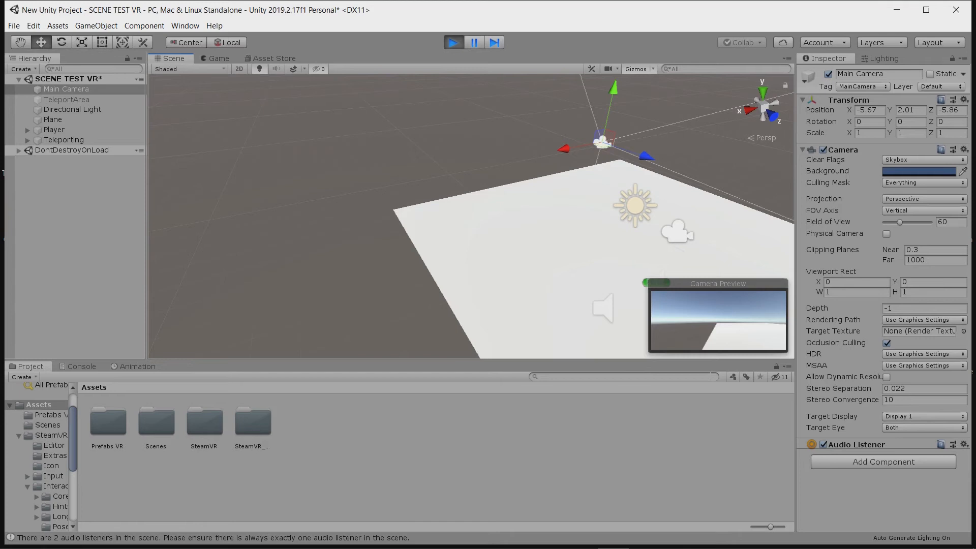
click(828, 74)
click(453, 43)
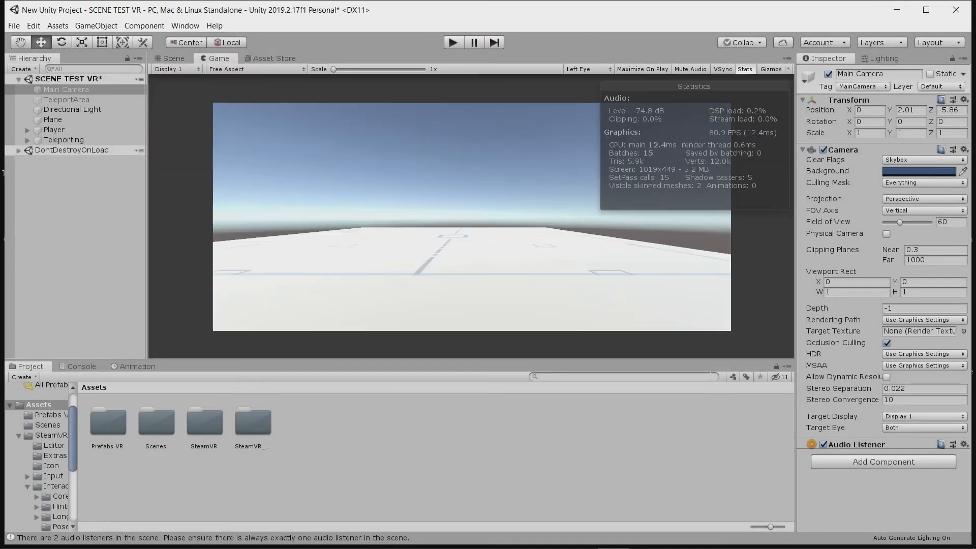
Step: Create a second camera, raise it to Y 3.48 and tilt it down about 26.5 degrees towards the plane
right_click(67, 178)
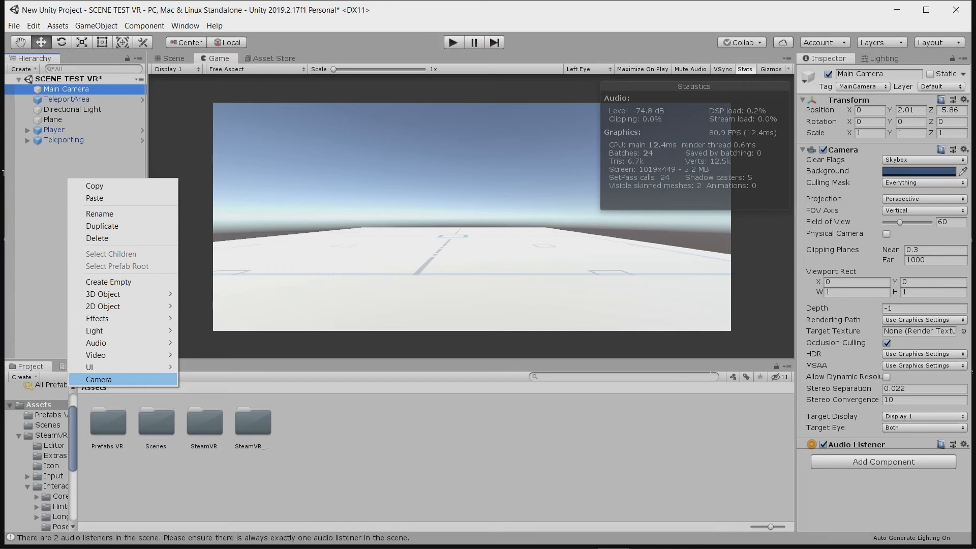
click(99, 379)
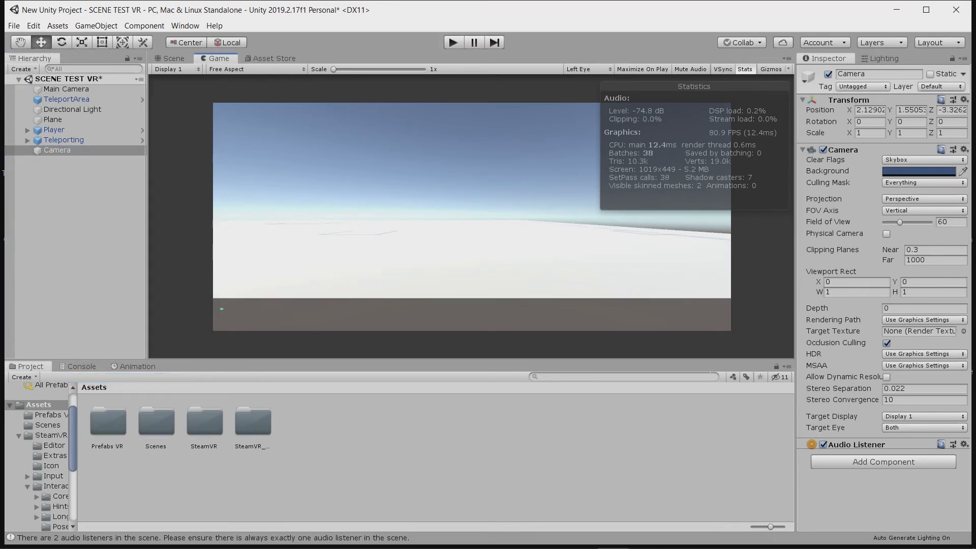
click(173, 59)
drag(472, 170, 501, 162)
key(e)
click(218, 58)
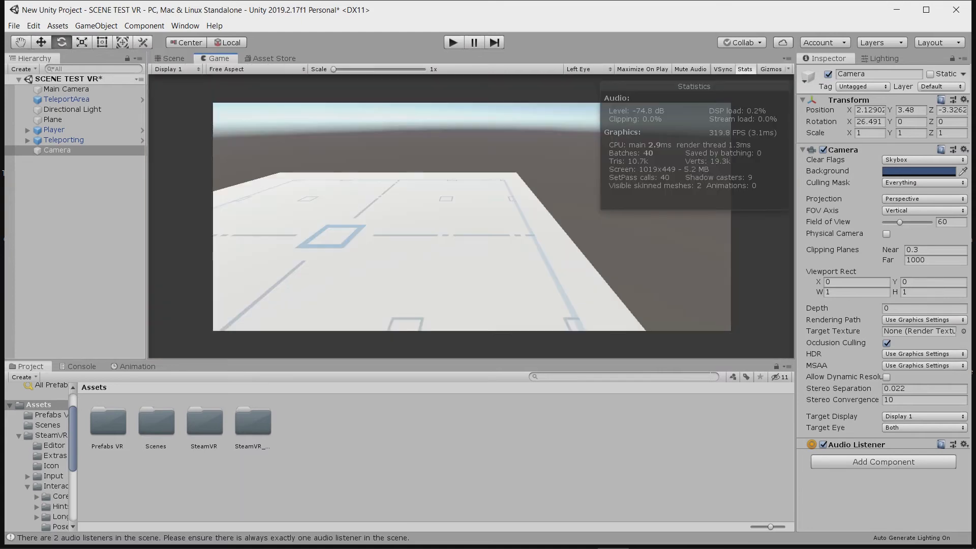
Step: Assign the second camera to Display 2, preview Display 2 in the Game view, and return to Display 1
click(174, 59)
click(923, 417)
click(910, 440)
click(218, 58)
click(177, 69)
click(185, 93)
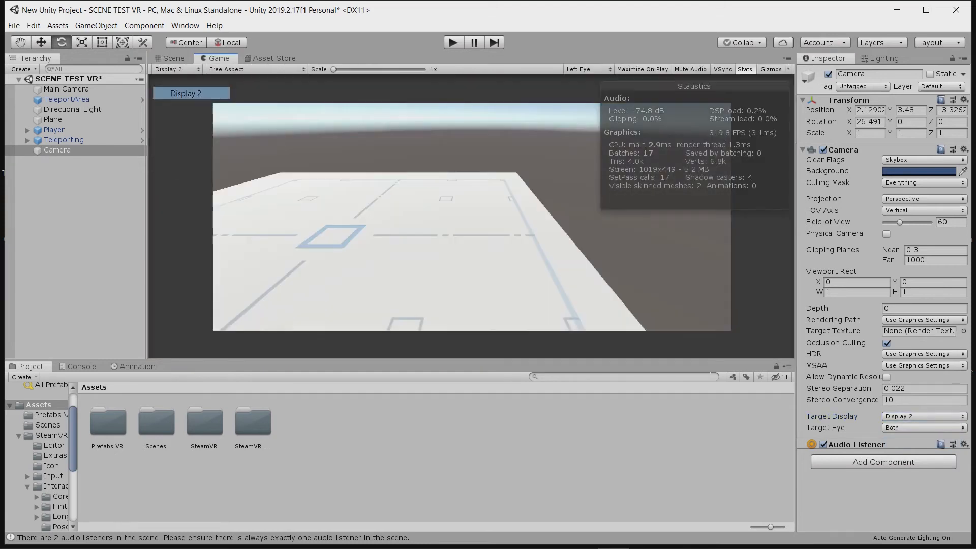
click(177, 69)
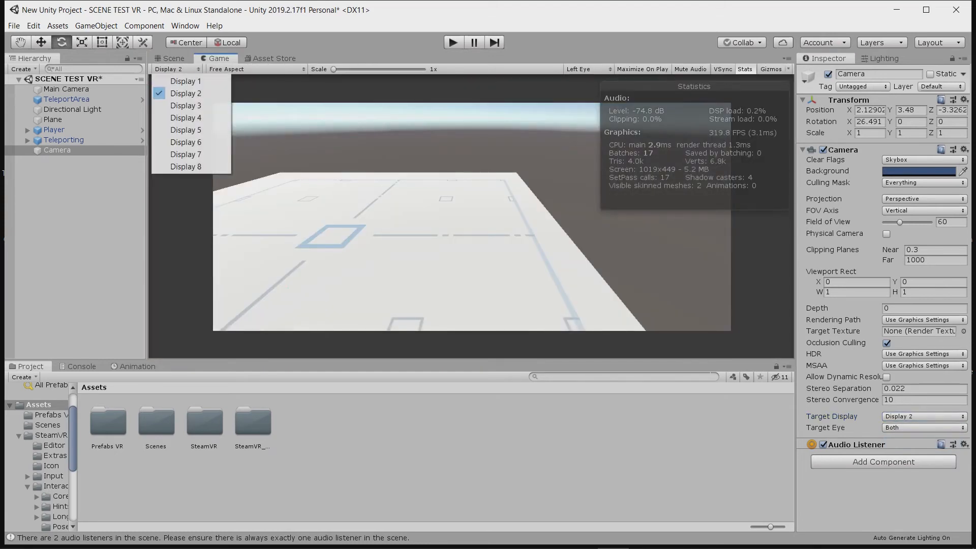
click(186, 83)
Step: Delete the second camera from the scene
click(173, 58)
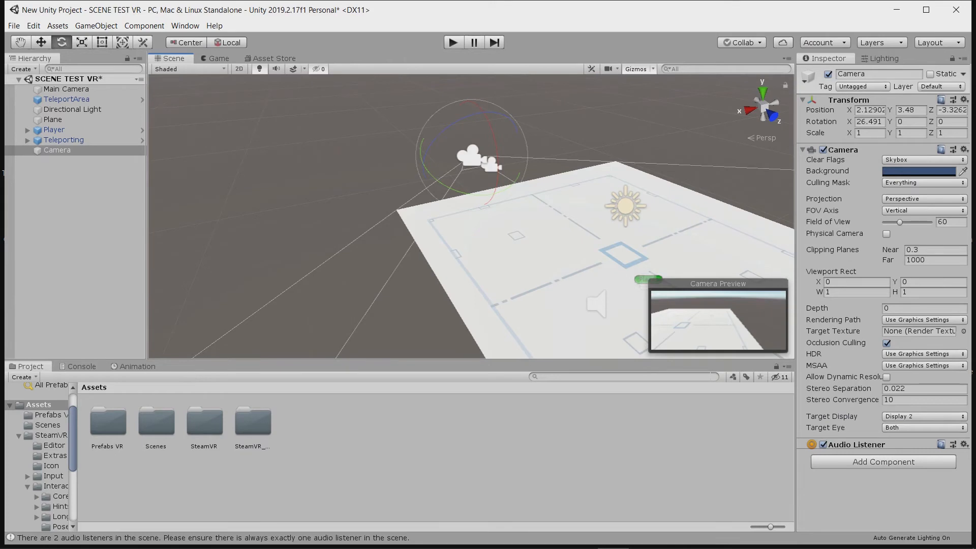
click(57, 150)
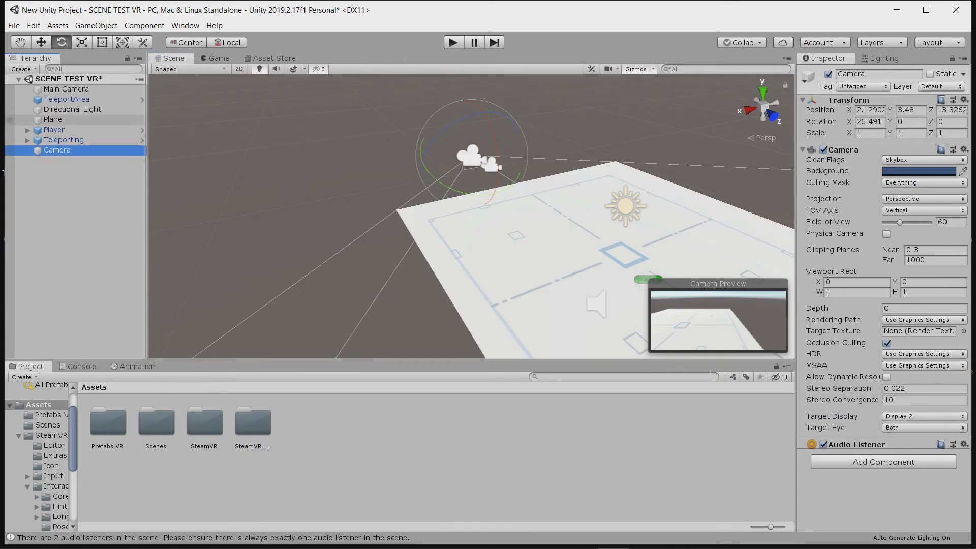
key(Delete)
Step: Align the Main Camera with a Scene view looking down on the plane, at about X 1.86, Y 4.97
click(67, 90)
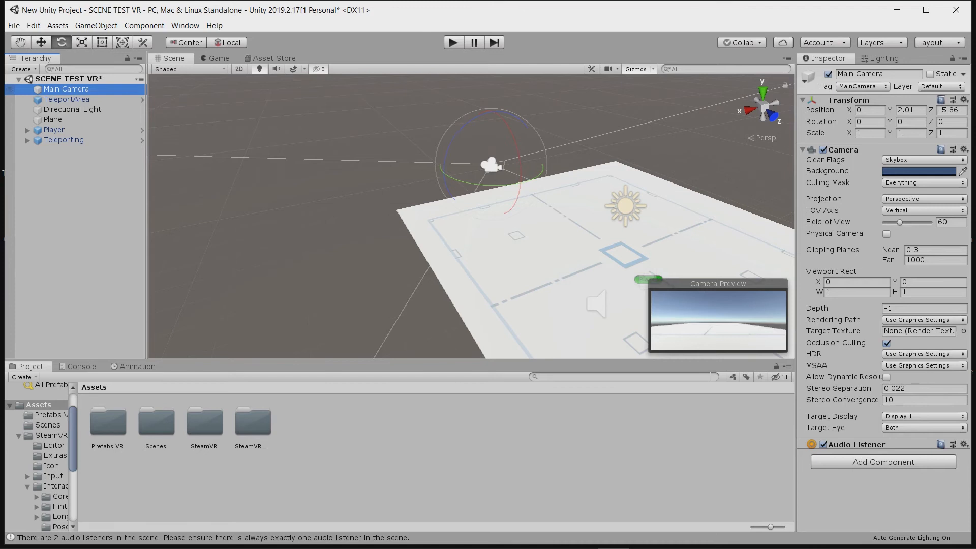
right_drag(305, 173, 341, 201)
click(76, 177)
click(66, 89)
middle_drag(488, 193, 353, 191)
scroll(354, 191, up, 3)
click(676, 69)
key(ctrl+shift+f)
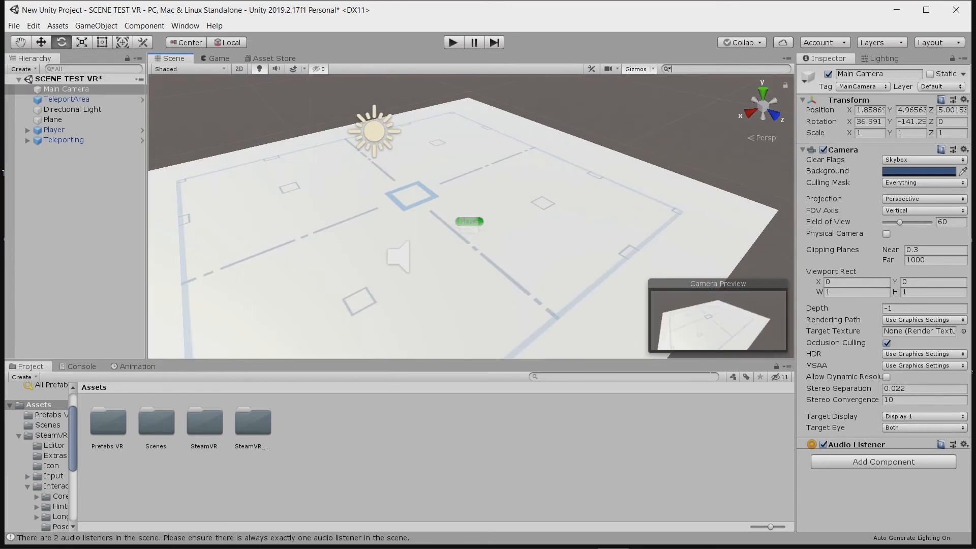
Step: Realign the Main Camera with a wider Scene view at about X 6.05, Y 6.82 and check the Game view
scroll(472, 216, down, 4)
right_drag(386, 224, 483, 203)
middle_drag(483, 203, 666, 188)
key(ctrl+shift+f)
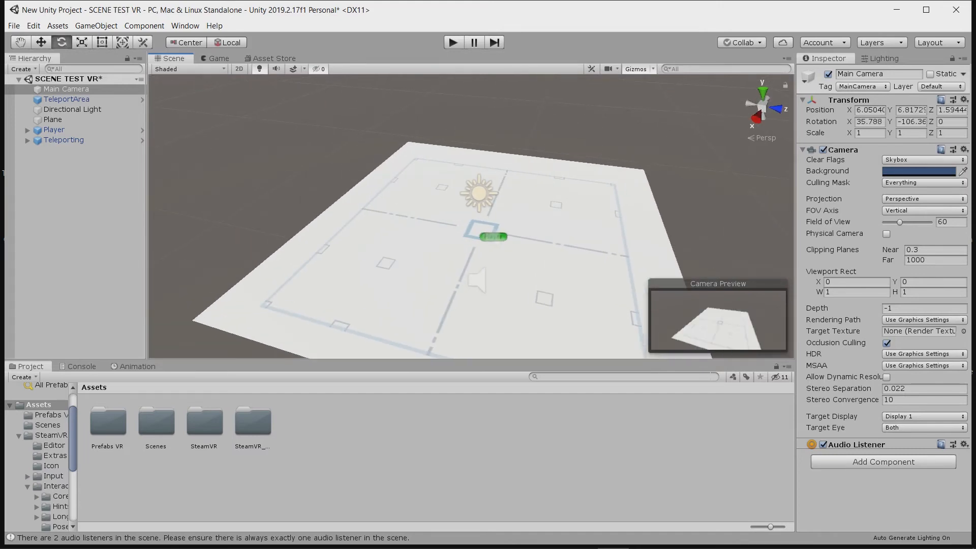
click(218, 59)
click(174, 59)
Step: Align the Main Camera with a closer Scene view of the plane, at about X 1.49, Y 3.07, Z 2.76
scroll(386, 204, up, 3)
right_drag(387, 203, 489, 193)
key(ctrl+shift+f)
click(219, 58)
click(174, 59)
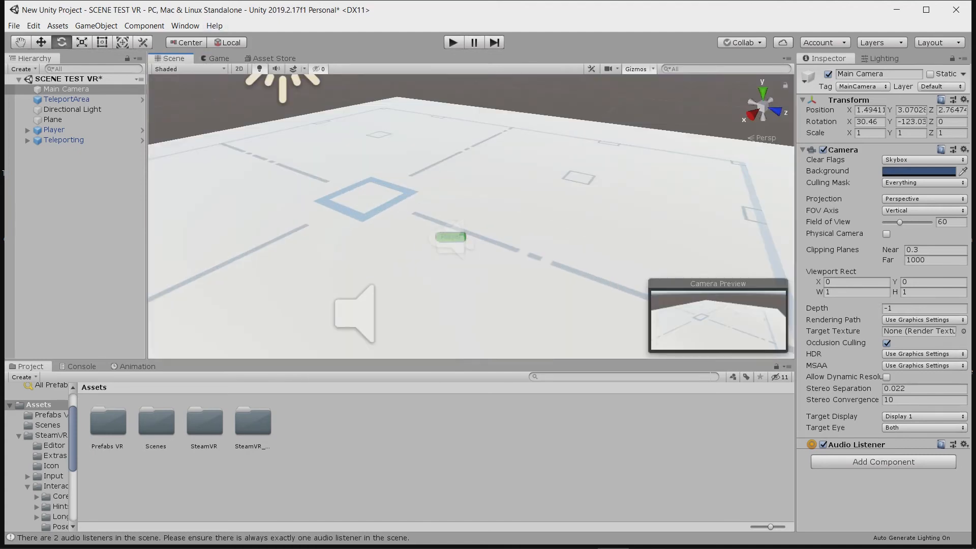
Step: Examine the Main Camera's placement above the plane from several angles and distances
scroll(471, 217, down, 8)
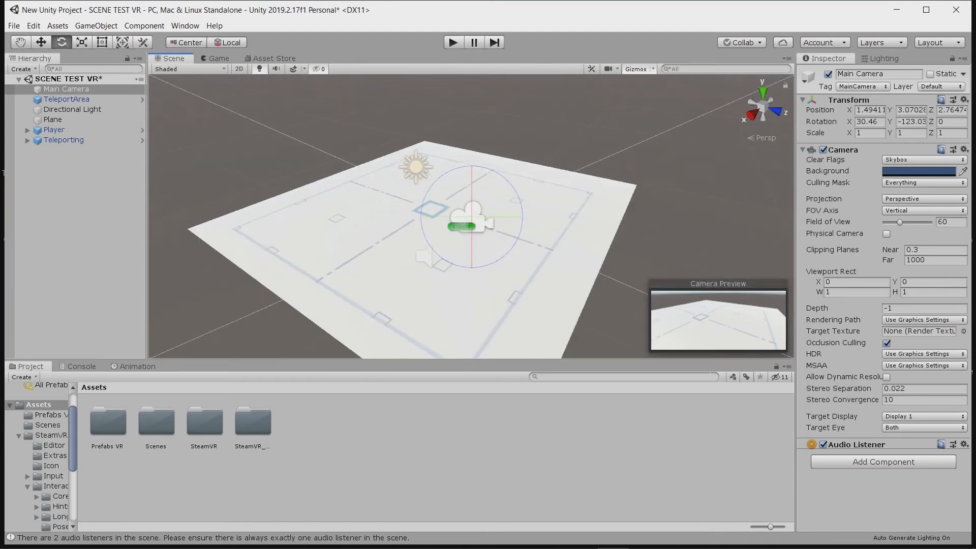
middle_drag(471, 216, 624, 286)
right_drag(471, 217, 572, 244)
middle_drag(456, 213, 531, 184)
scroll(470, 217, up, 2)
scroll(471, 216, down, 4)
scroll(471, 217, up, 3)
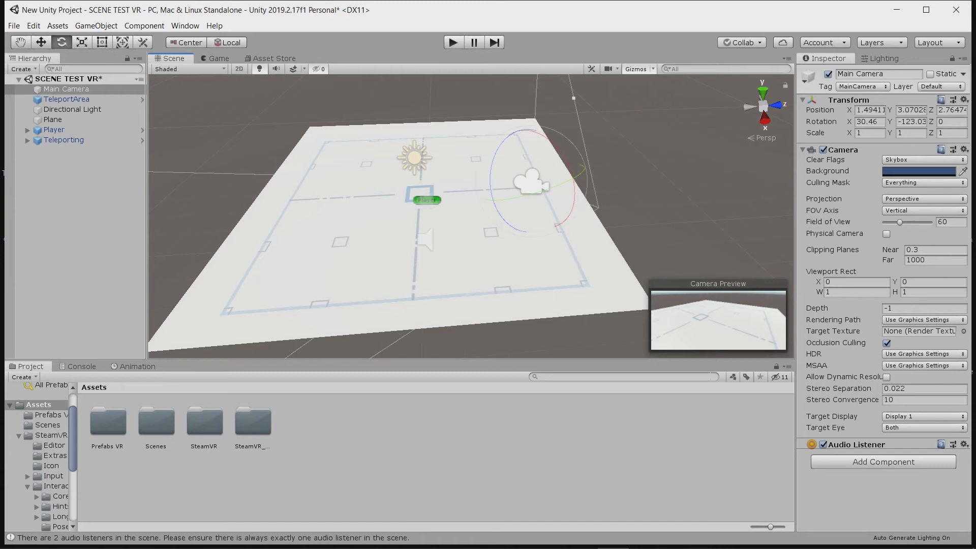
Step: Browse the available skybox materials in the lighting settings and set the environment lighting intensity multiplier to 1.3
click(883, 58)
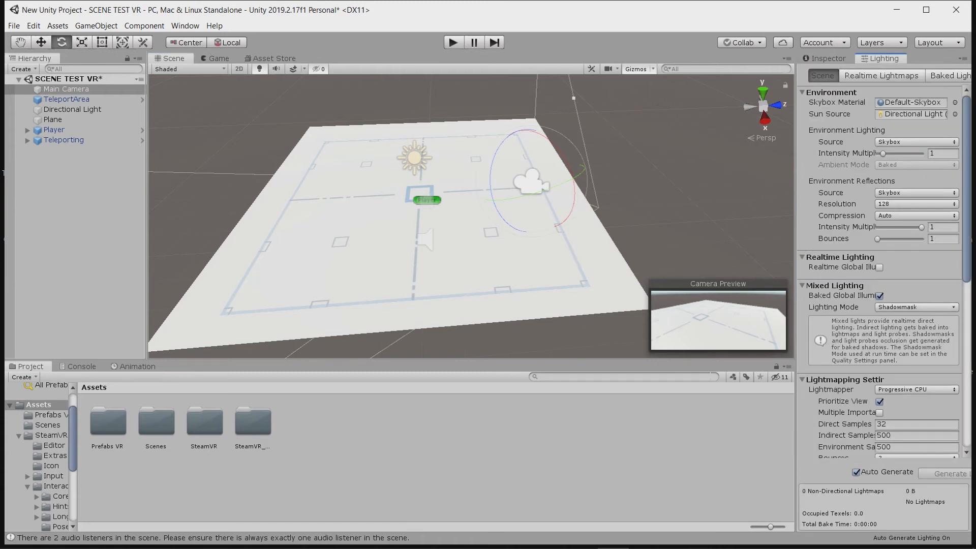
click(955, 103)
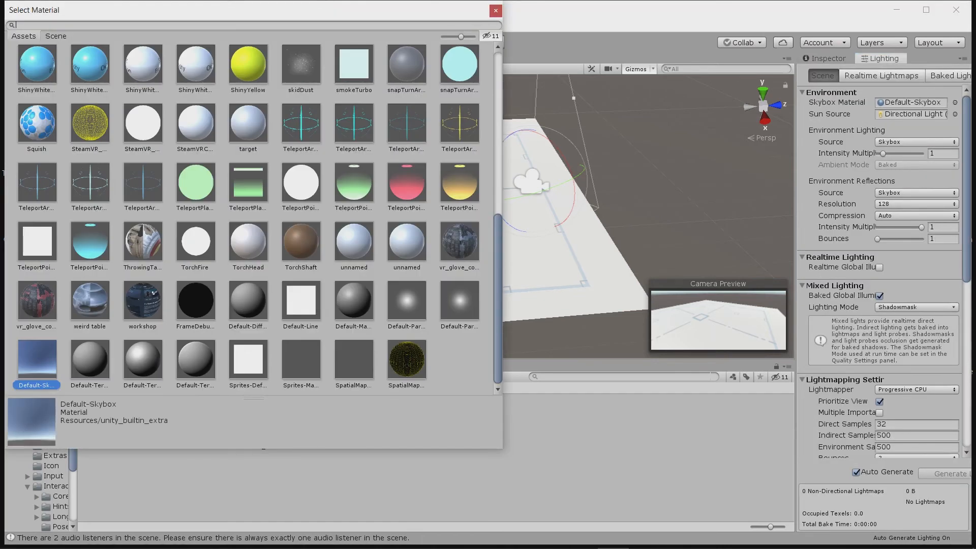
right_drag(570, 234, 531, 196)
mouse_move(884, 153)
mouse_down()
mouse_move(902, 153)
mouse_move(884, 153)
mouse_up()
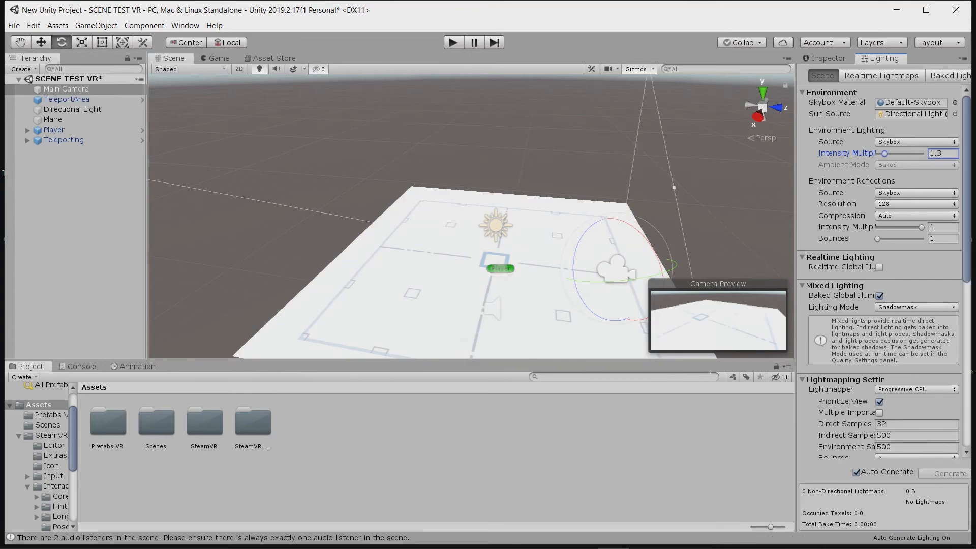
Step: Locate the sun source and change the Directional Light's color to pale cyan D6FFFD
click(912, 114)
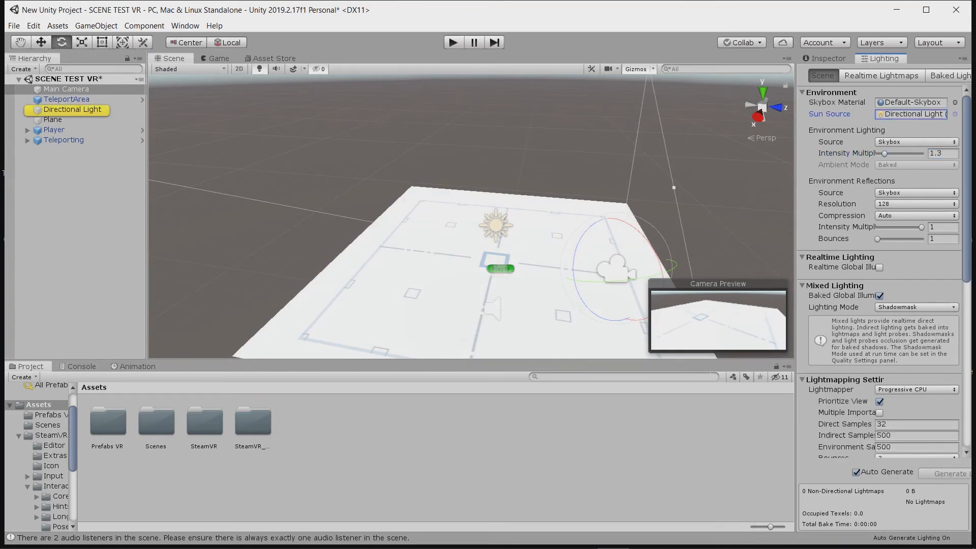
click(84, 175)
click(72, 110)
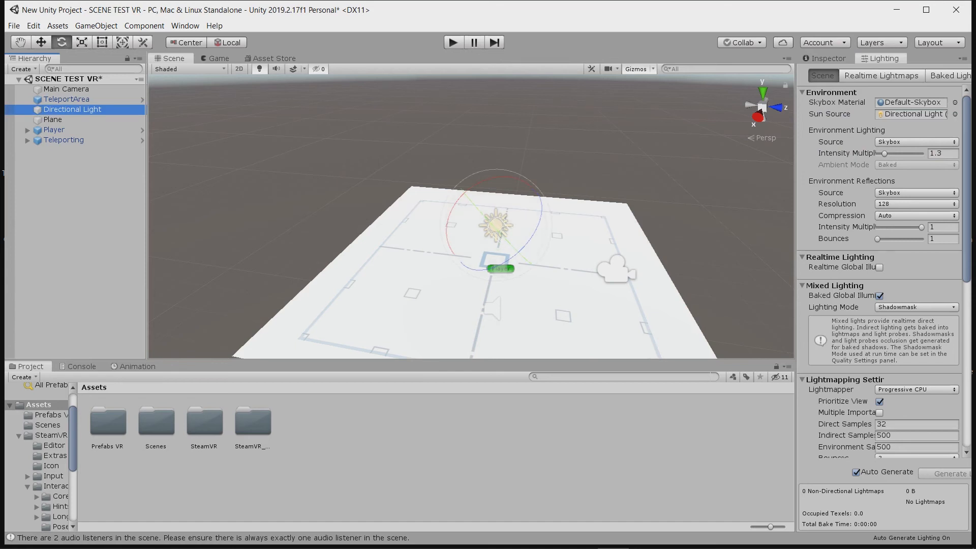
click(828, 59)
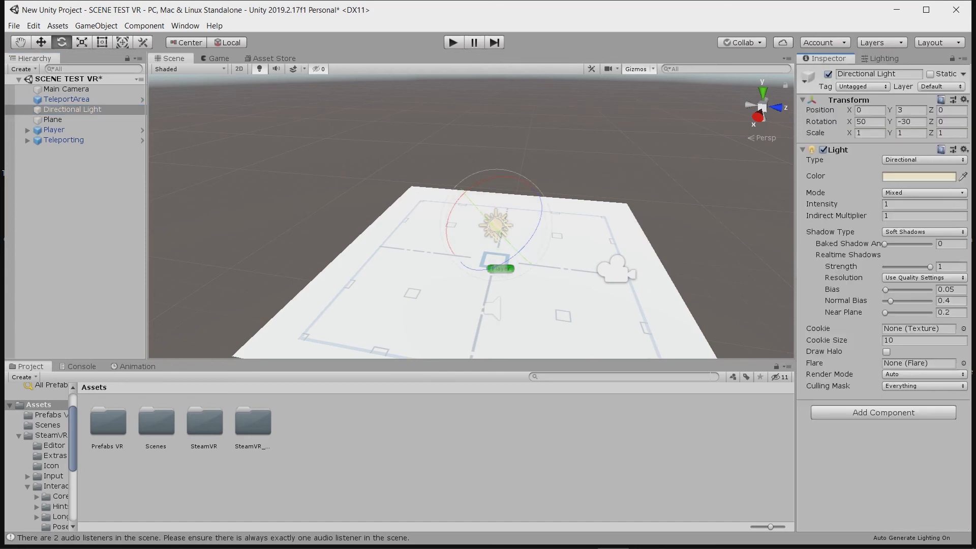
click(920, 177)
click(17, 116)
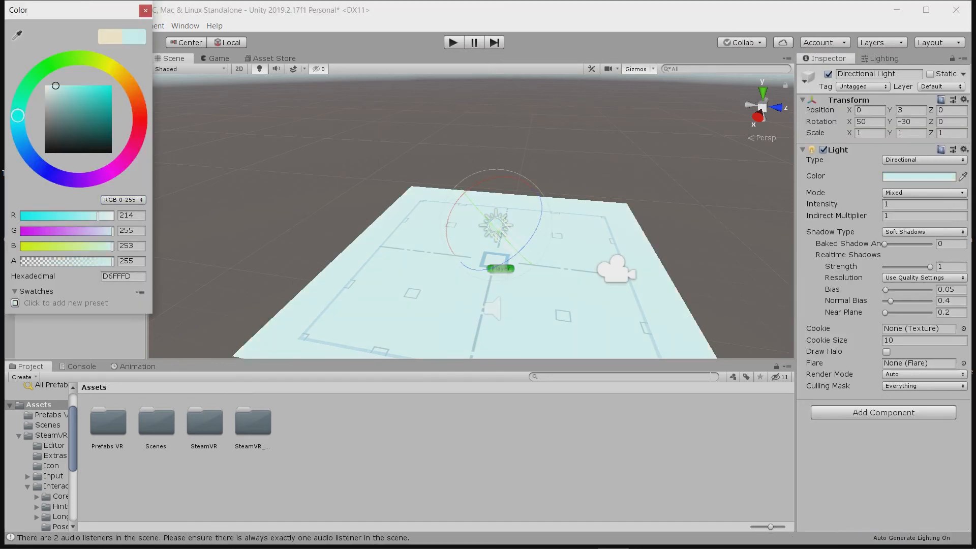
click(145, 10)
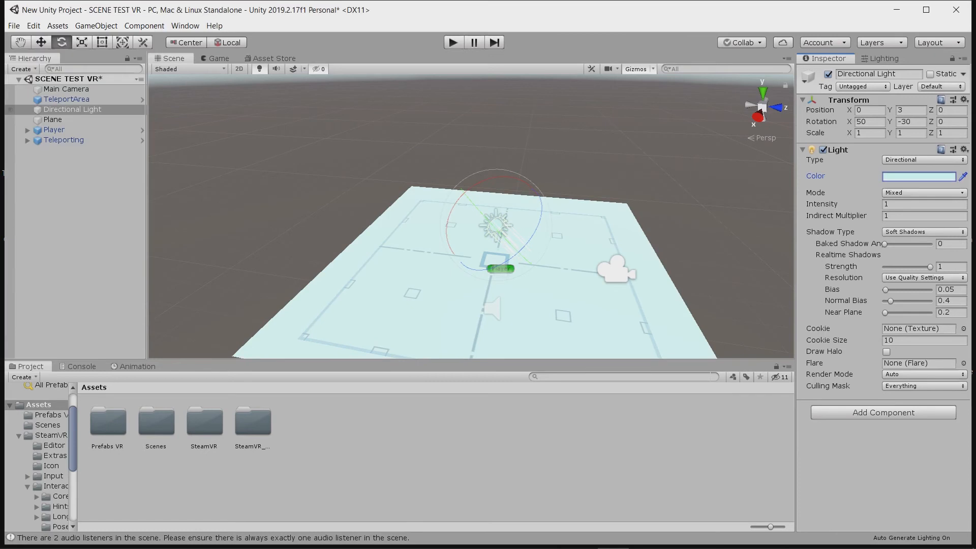
Step: Delete the Directional Light and set the environment lighting intensity multiplier to 0.3
key(Delete)
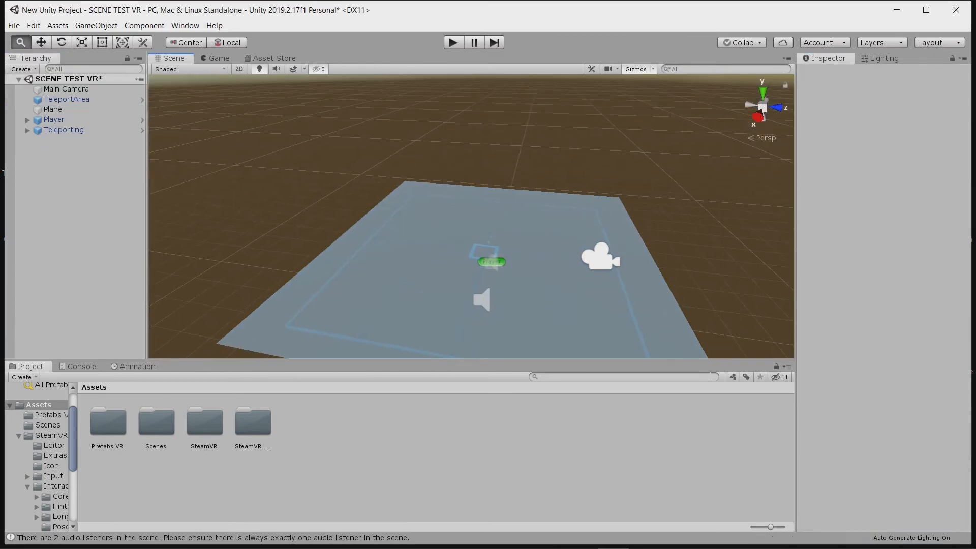
click(881, 58)
mouse_move(885, 153)
mouse_down()
mouse_move(897, 154)
mouse_move(879, 154)
mouse_up()
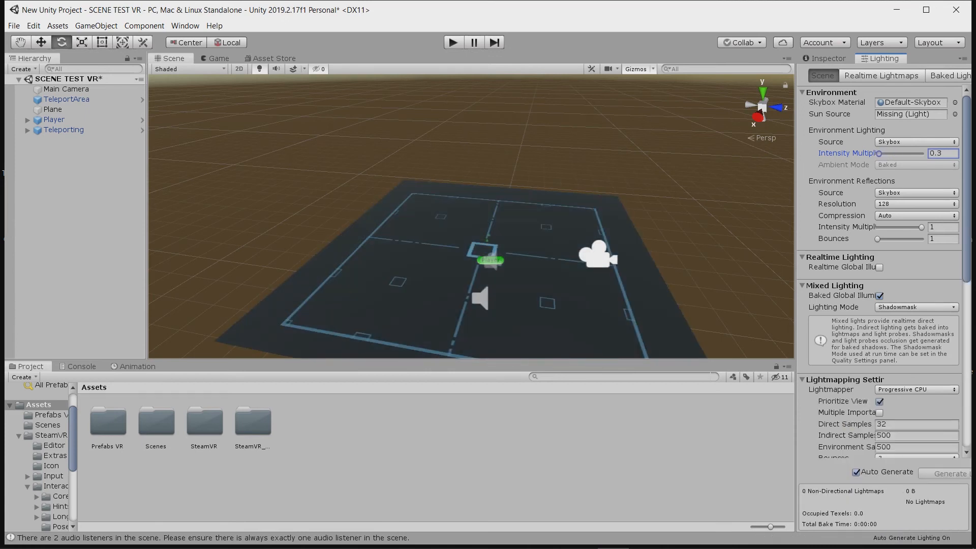
scroll(478, 244, up, 5)
middle_drag(478, 244, 478, 211)
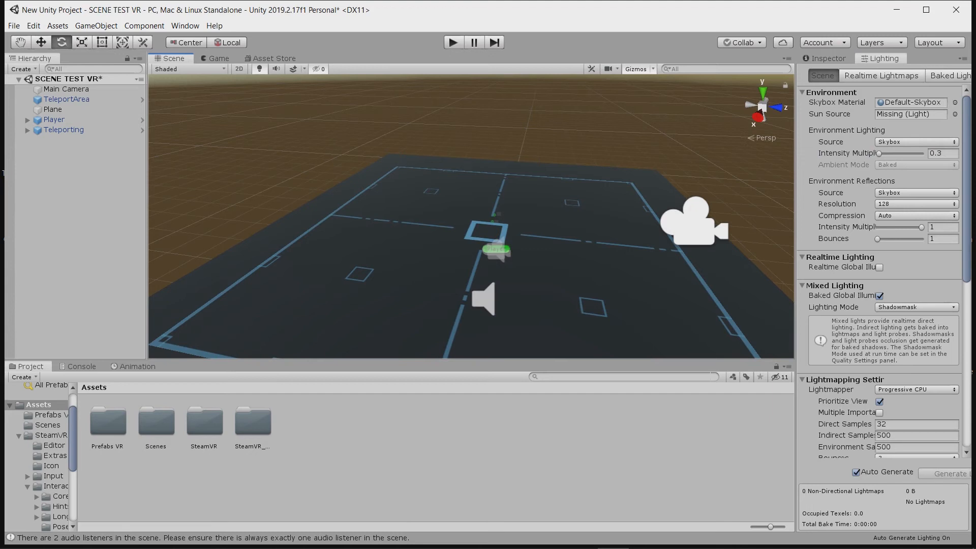
scroll(881, 272, down, 10)
scroll(880, 272, up, 7)
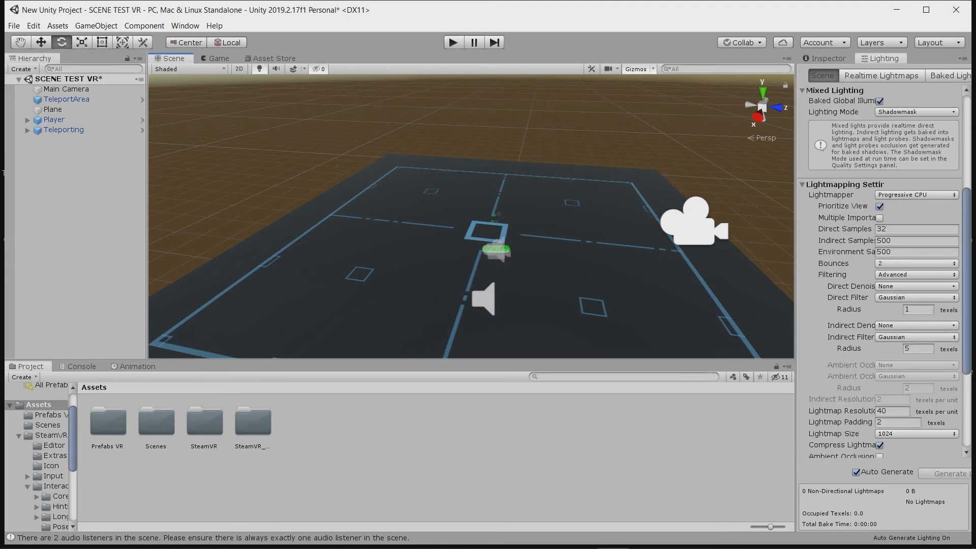
scroll(881, 272, up, 3)
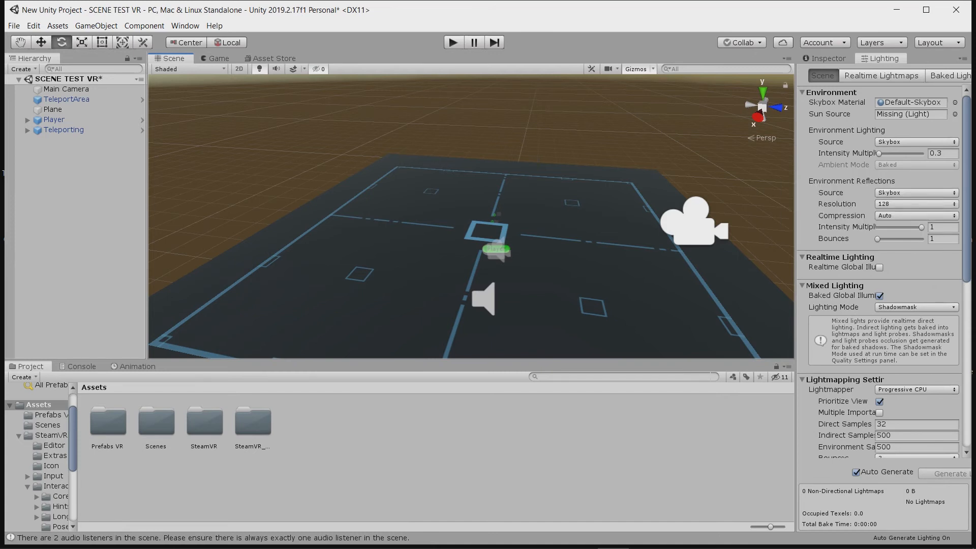
Step: Add a spotlight and move it above the plane to about X 0.744, Y 3.95, Z -0.78
right_click(67, 192)
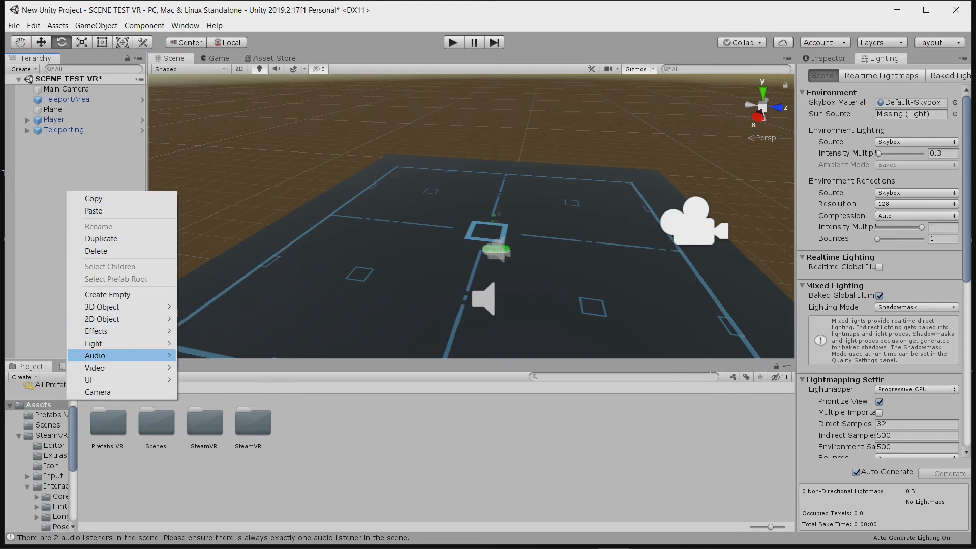
mouse_move(96, 343)
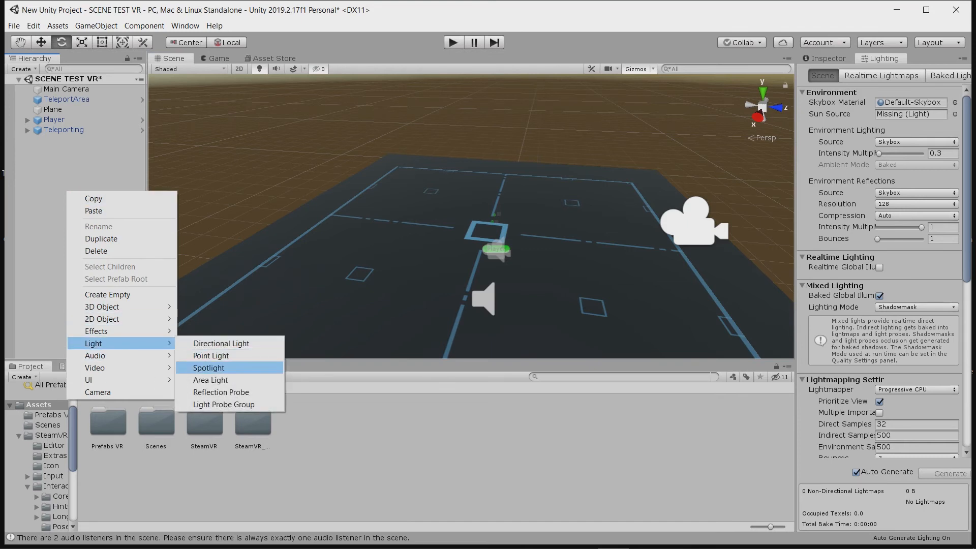
click(209, 367)
key(w)
drag(472, 258, 472, 151)
drag(462, 105, 435, 120)
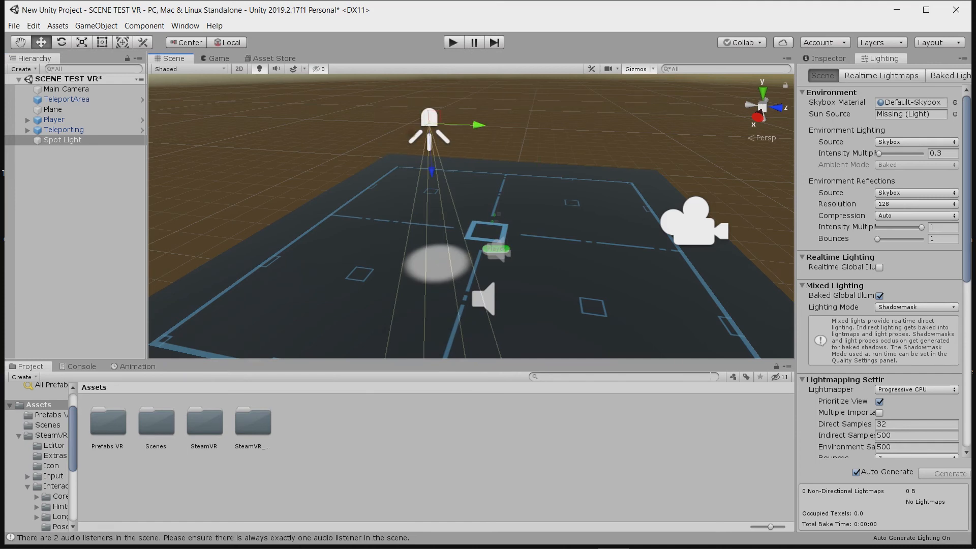
Step: Set the spotlight's spot angle to 70 and its intensity to 0.94
scroll(472, 216, up, 6)
middle_drag(471, 216, 525, 262)
alt+drag(472, 216, 630, 249)
alt+right_drag(630, 249, 651, 255)
key(f)
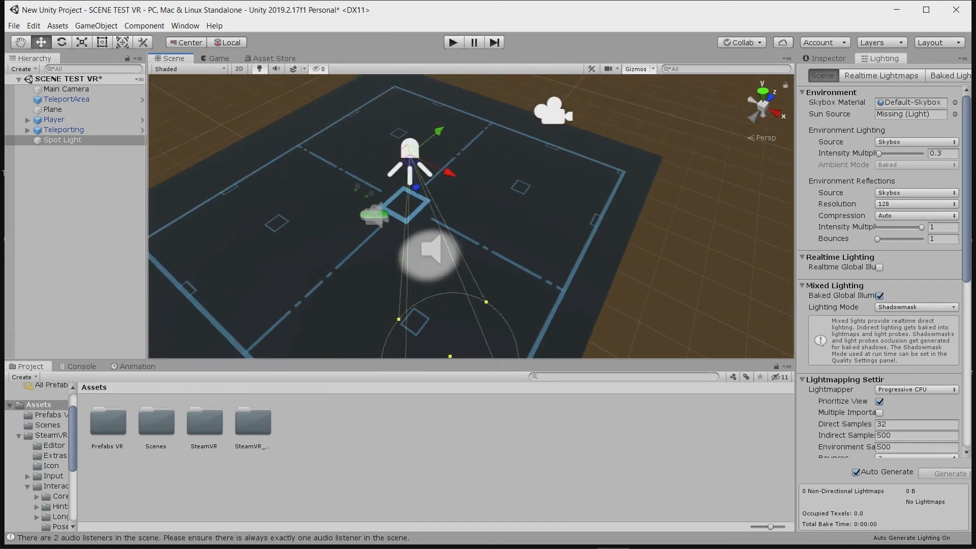
click(826, 58)
mouse_move(892, 188)
mouse_down()
mouse_move(913, 188)
mouse_move(903, 188)
mouse_up()
mouse_move(822, 227)
mouse_down()
mouse_move(842, 227)
mouse_move(821, 227)
mouse_up()
middle_drag(412, 245, 455, 199)
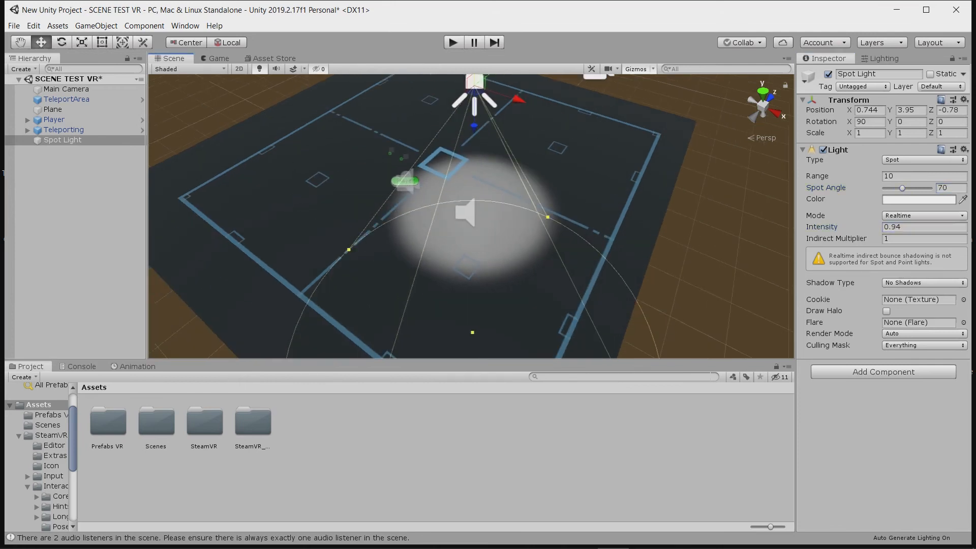
Step: Add a 3D cube to the scene
click(76, 224)
right_click(76, 227)
mouse_move(110, 343)
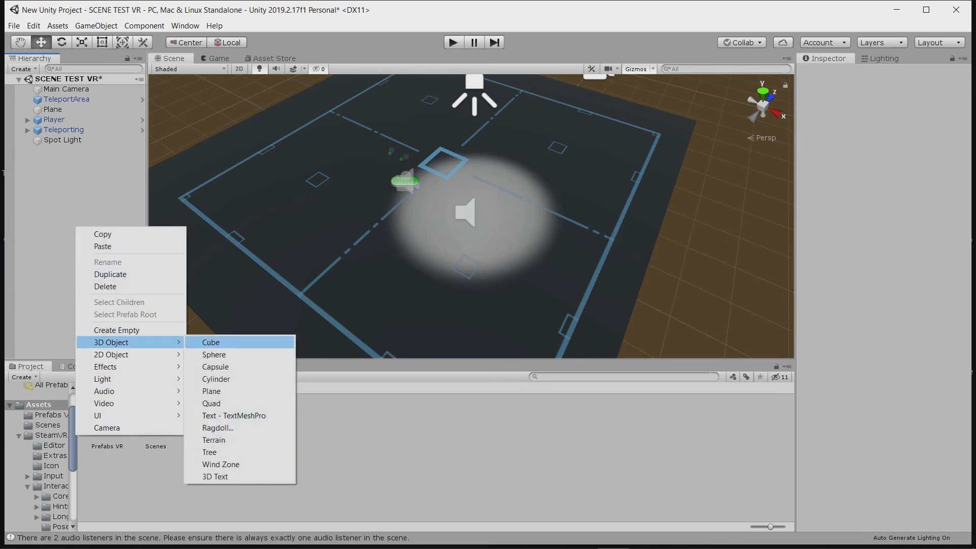
click(211, 342)
Step: Move the cube into the spotlight's beam above the plane, at about X 0.59, Y 2.215, Z -0.415
drag(472, 117, 471, 137)
right_drag(472, 152, 508, 92)
middle_drag(458, 270, 483, 161)
drag(472, 164, 473, 76)
drag(524, 129, 583, 130)
middle_drag(583, 129, 422, 236)
drag(392, 222, 337, 255)
middle_drag(338, 255, 483, 201)
alt+right_drag(483, 201, 470, 203)
drag(447, 181, 447, 146)
middle_drag(453, 203, 486, 162)
drag(481, 100, 481, 120)
middle_drag(473, 224, 377, 269)
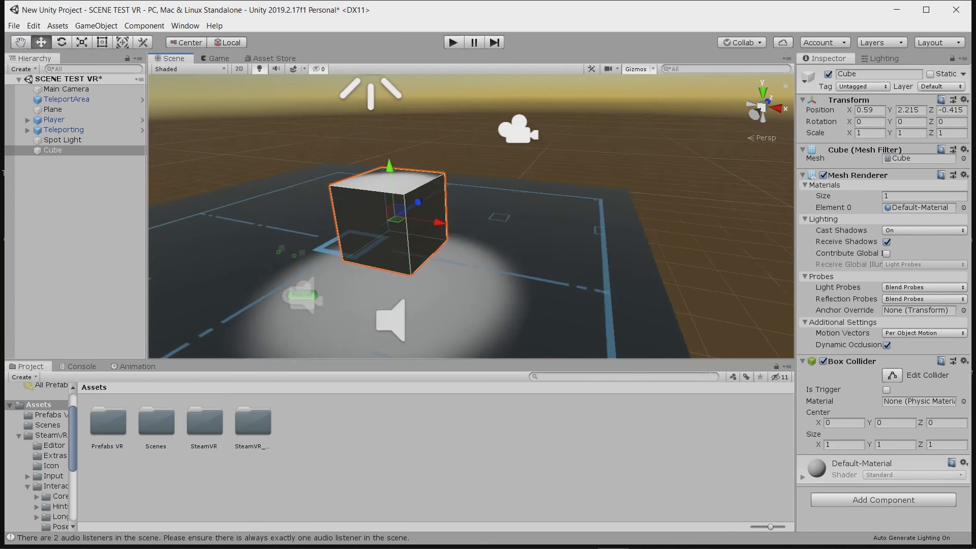
Step: Set the spotlight's shadow type to Soft Shadows
right_drag(447, 152, 392, 228)
middle_drag(448, 168, 387, 244)
click(64, 130)
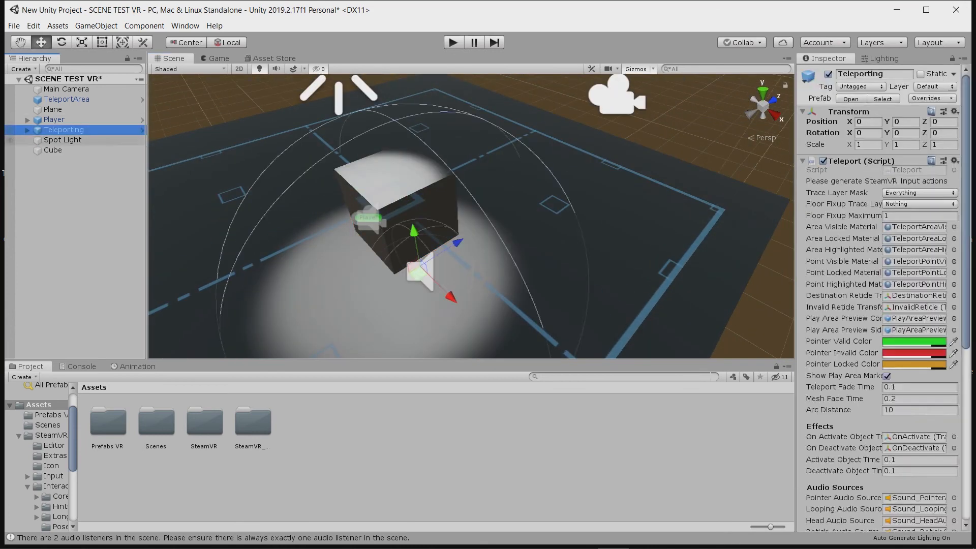
click(63, 140)
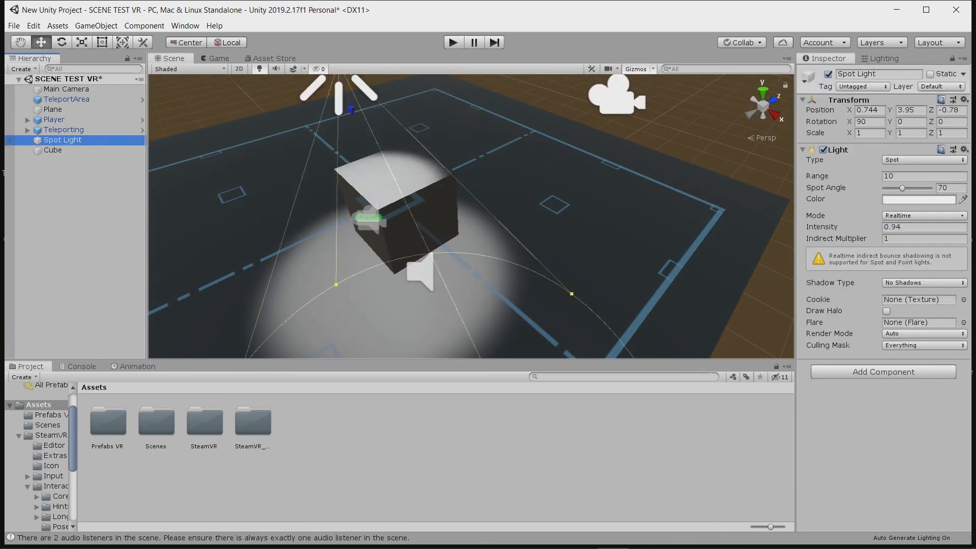
middle_drag(407, 244, 483, 198)
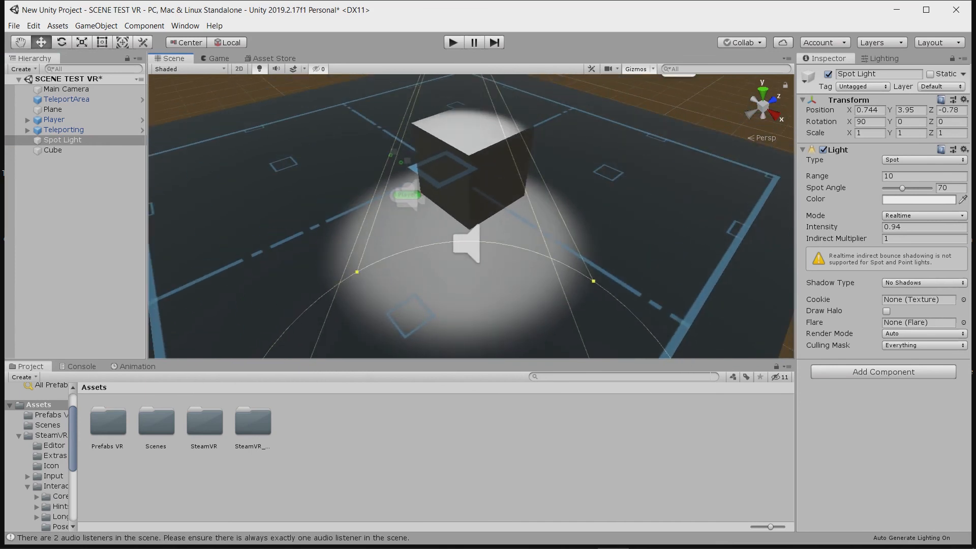
click(924, 283)
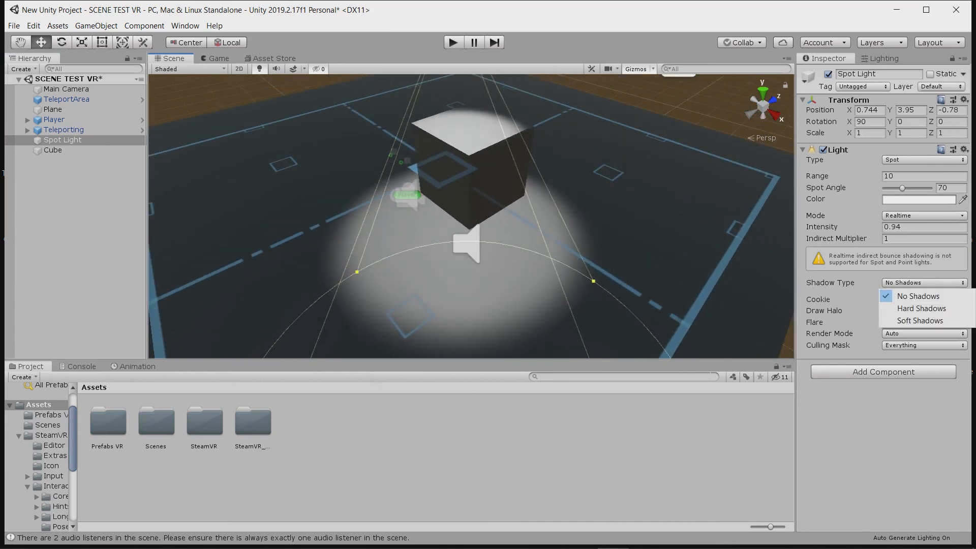
click(921, 321)
Step: Move the spotlight to about X 0.432, Y 5.069, Z 0.244 and tilt it to about 107.6 degrees on X
middle_drag(457, 214, 453, 258)
scroll(453, 254, down, 5)
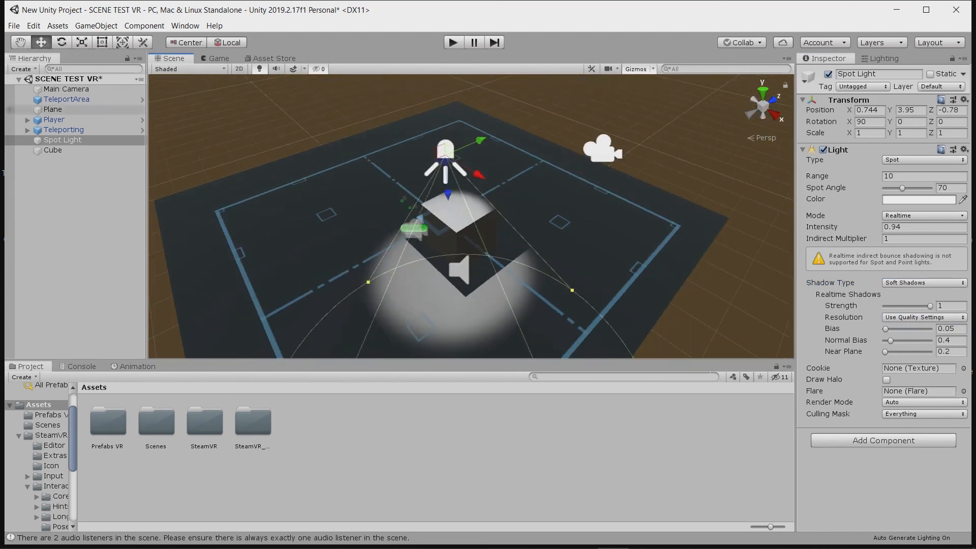
drag(448, 188, 444, 121)
middle_drag(444, 121, 376, 183)
drag(398, 139, 464, 116)
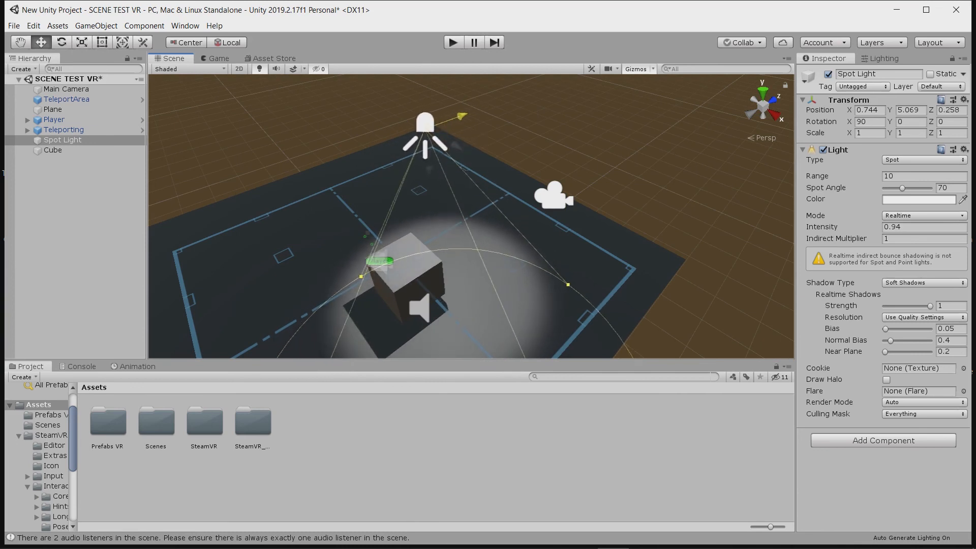
key(e)
drag(384, 100, 396, 81)
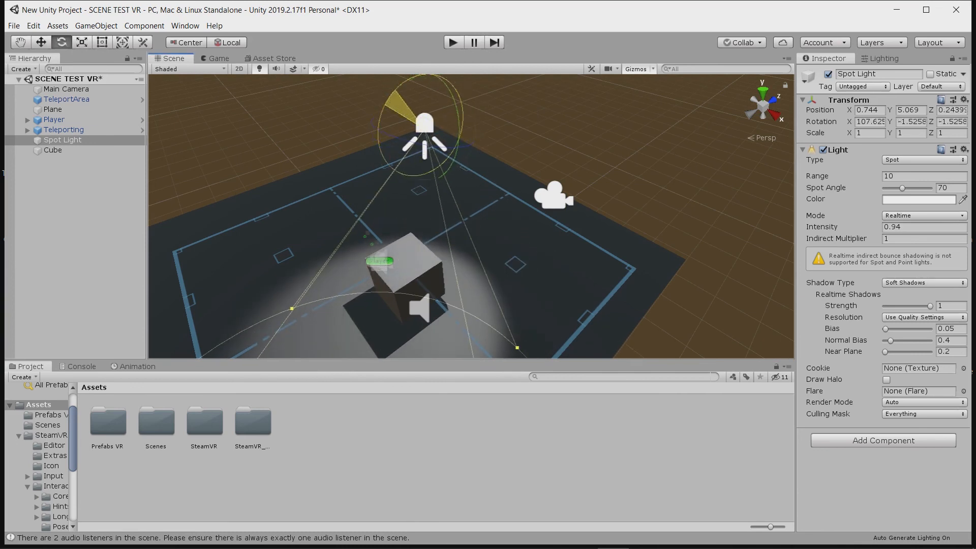
click(41, 43)
mouse_move(455, 145)
mouse_down()
mouse_move(435, 135)
mouse_move(442, 139)
mouse_up()
Step: Try Hard Shadows on the spotlight and return it to Soft Shadows
click(924, 283)
click(922, 309)
click(924, 283)
click(920, 320)
Step: Set the spotlight's realtime shadow strength to 0.57 and its bias to 0
drag(930, 306, 885, 329)
click(886, 329)
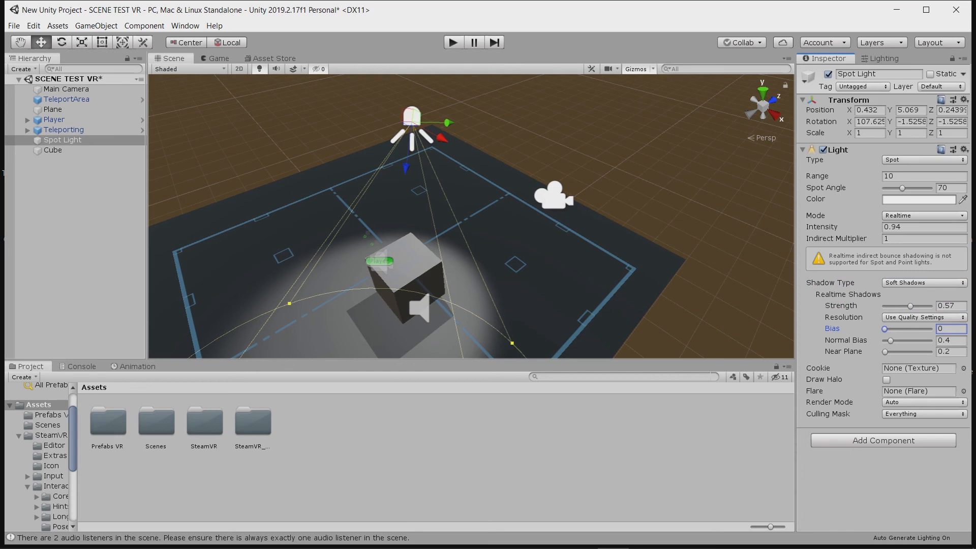
click(76, 229)
alt+drag(407, 229, 534, 193)
alt+right_drag(534, 193, 549, 194)
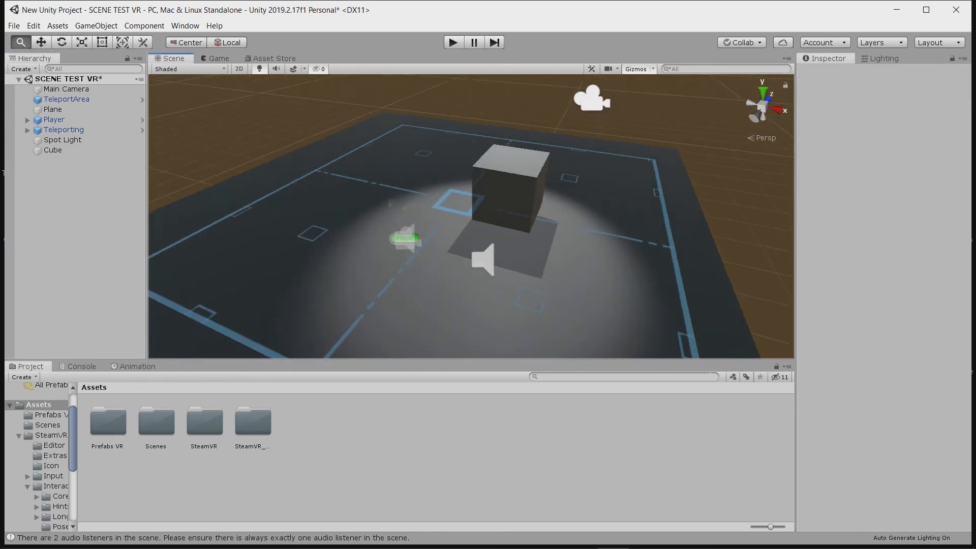
middle_drag(509, 203, 473, 210)
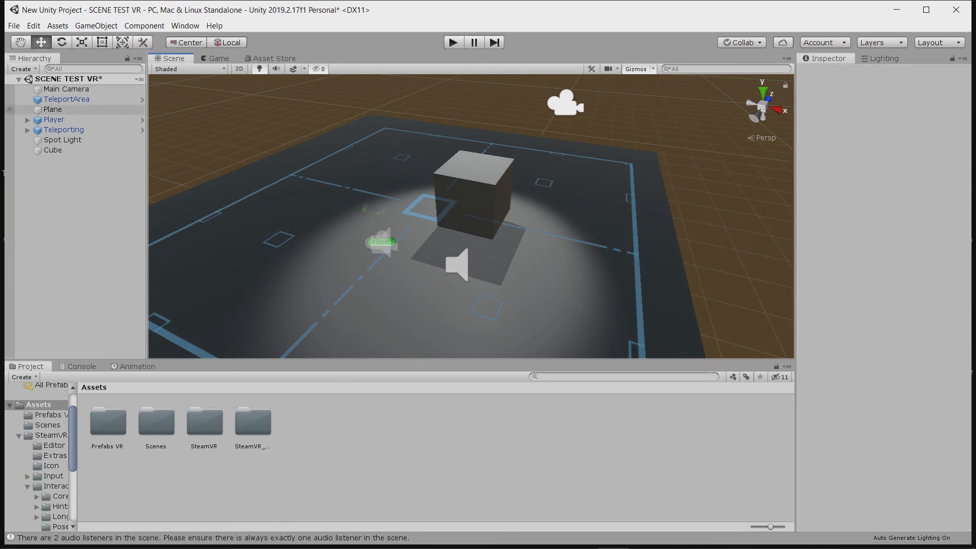
Step: Deactivate the Main Camera object in the scene
click(66, 89)
click(829, 74)
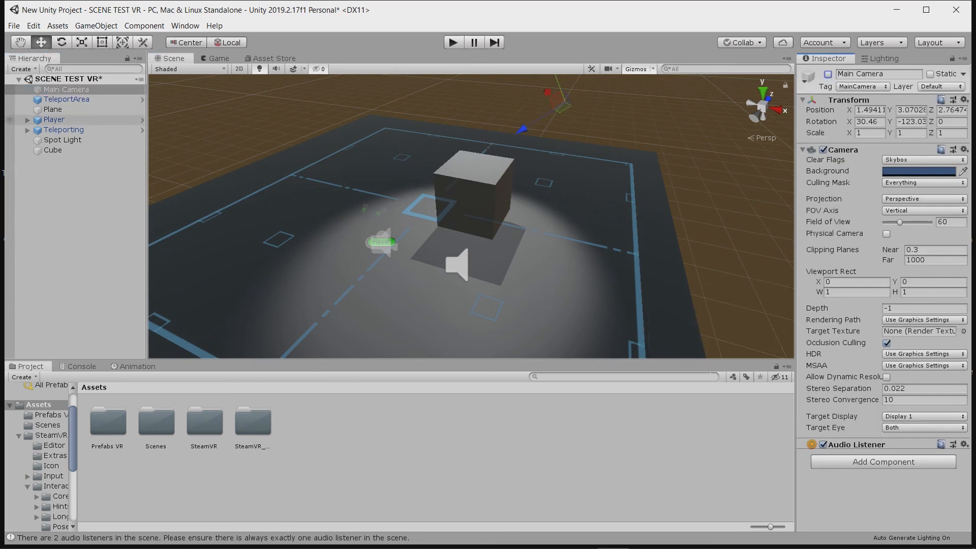
click(63, 140)
click(66, 89)
Step: Step through the scene objects to the Spot Light and examine its beam and shadow around the cube
key(Down)
key(Down)
key(Down)
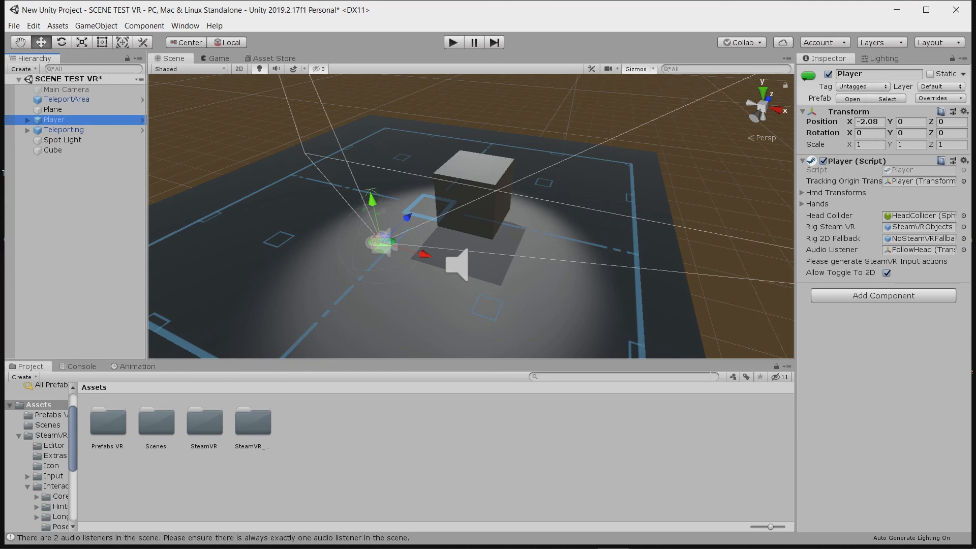
key(Down)
key(Down)
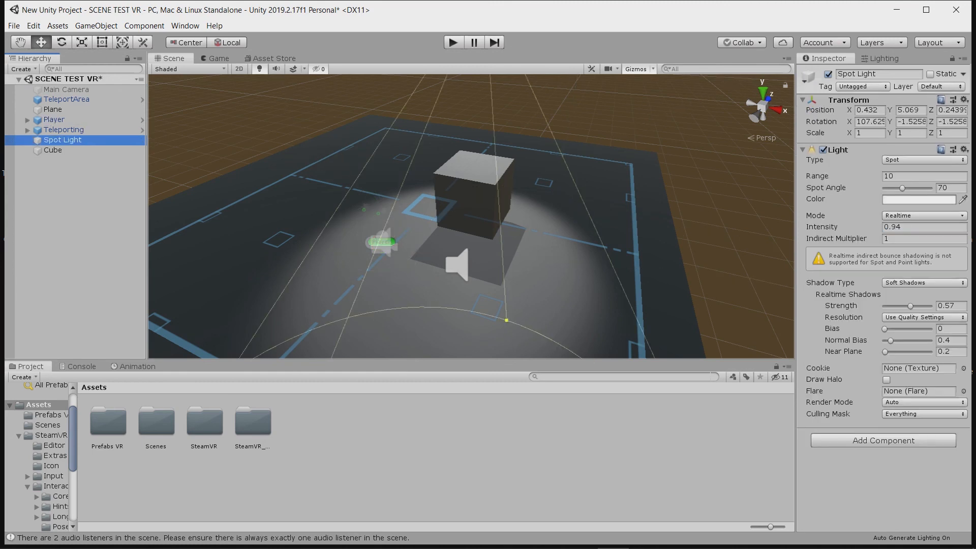
key(f)
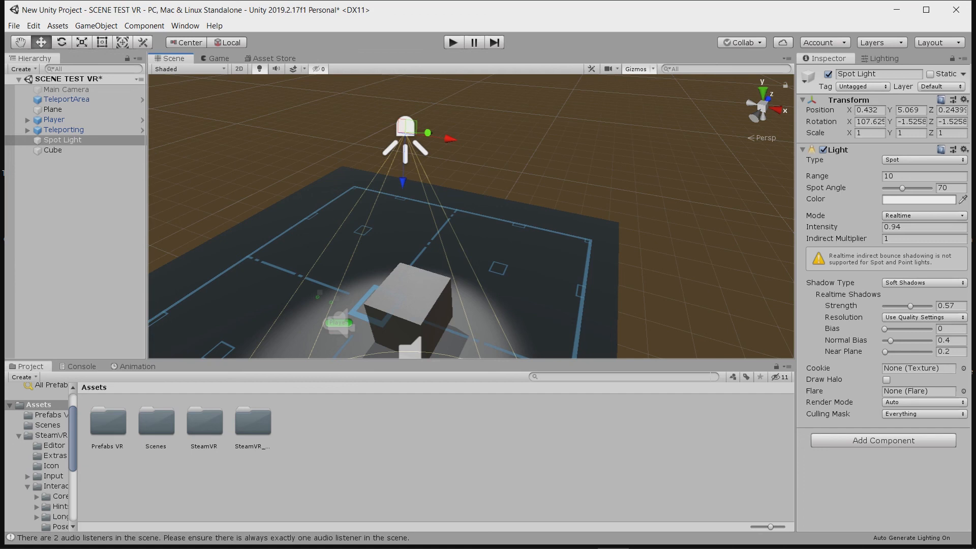
scroll(471, 216, down, 3)
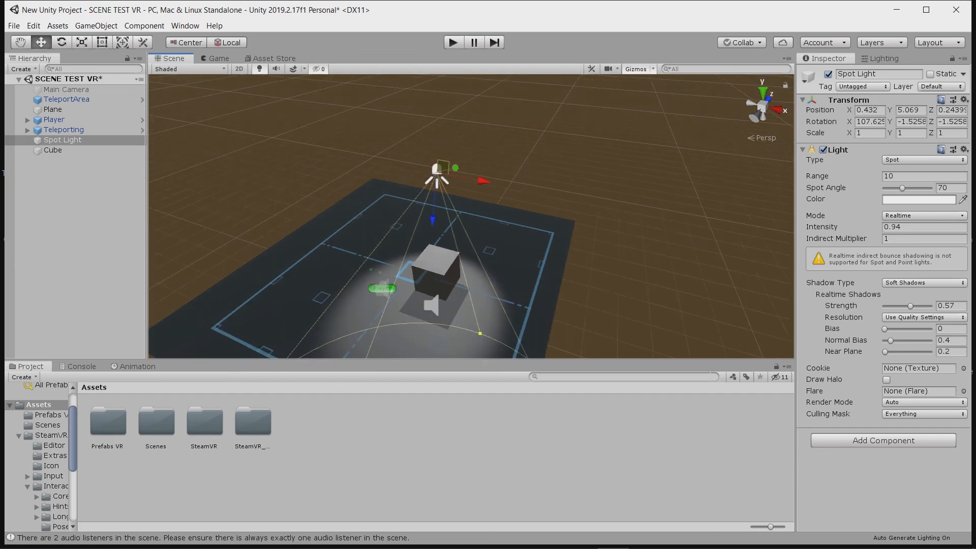
scroll(471, 216, up, 3)
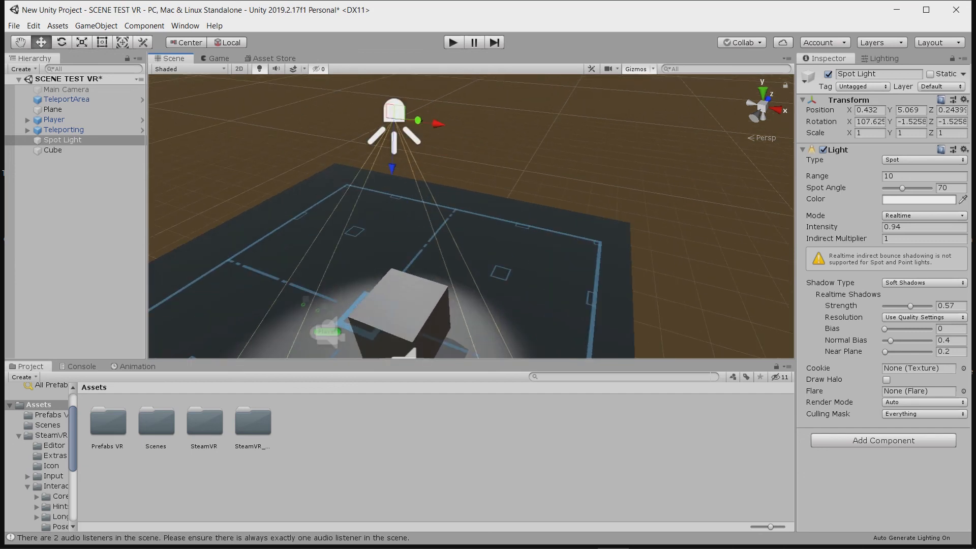
middle_drag(394, 256, 547, 176)
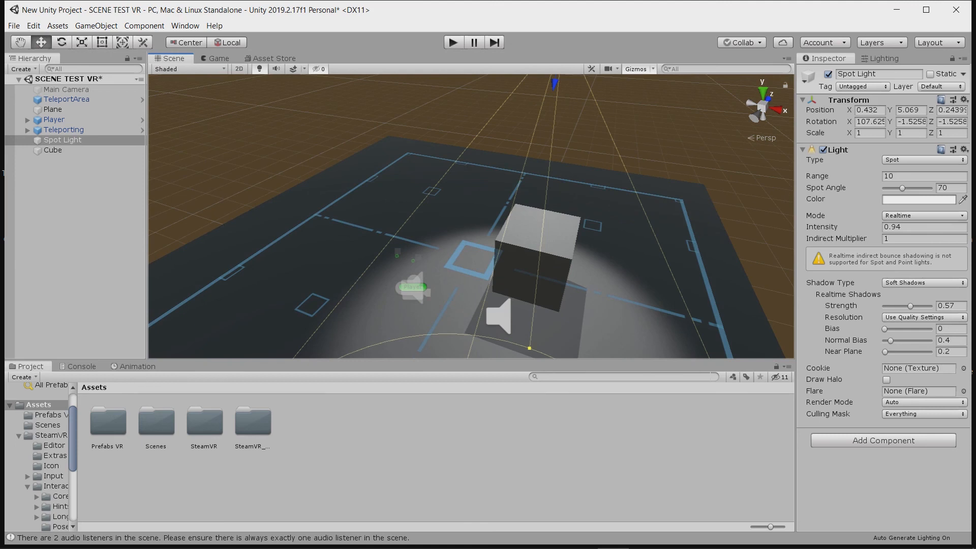
click(185, 26)
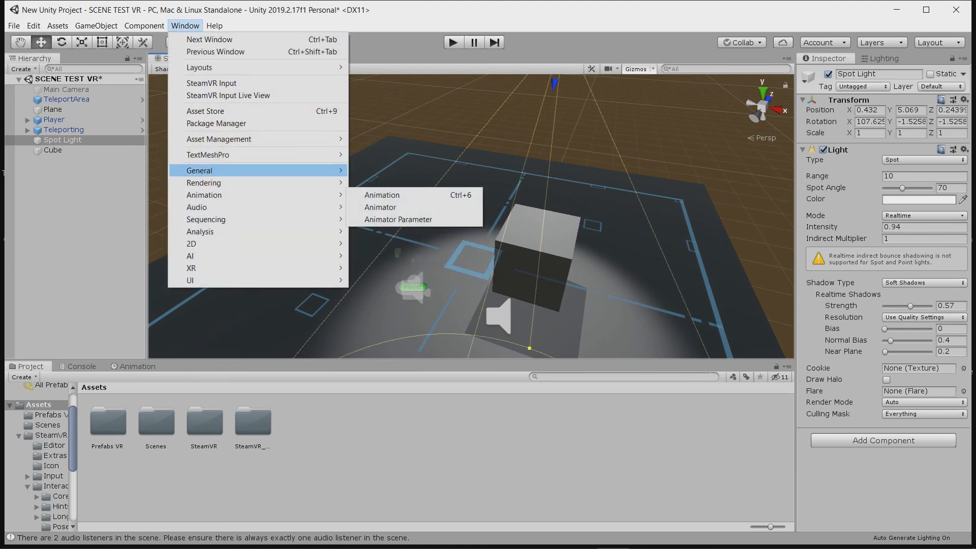
mouse_move(204, 183)
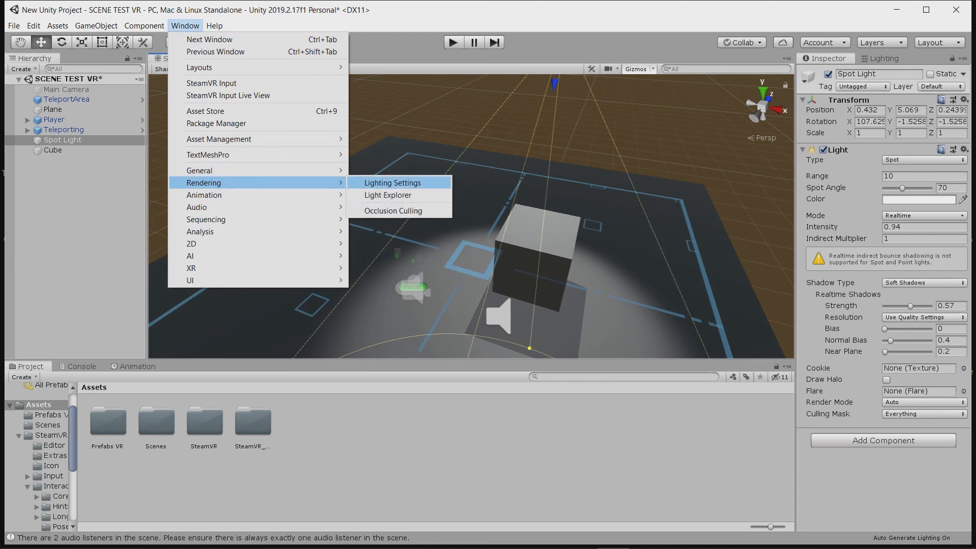
click(14, 26)
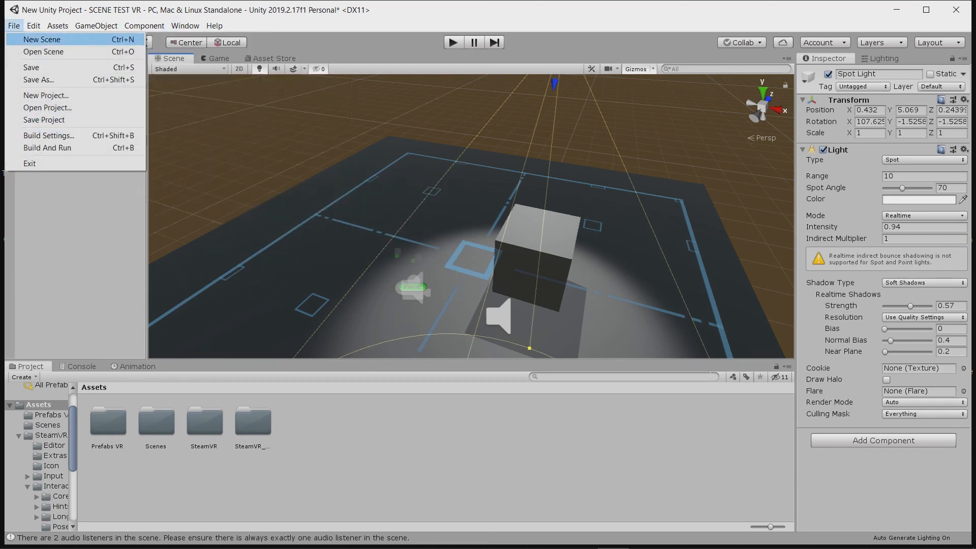
click(33, 26)
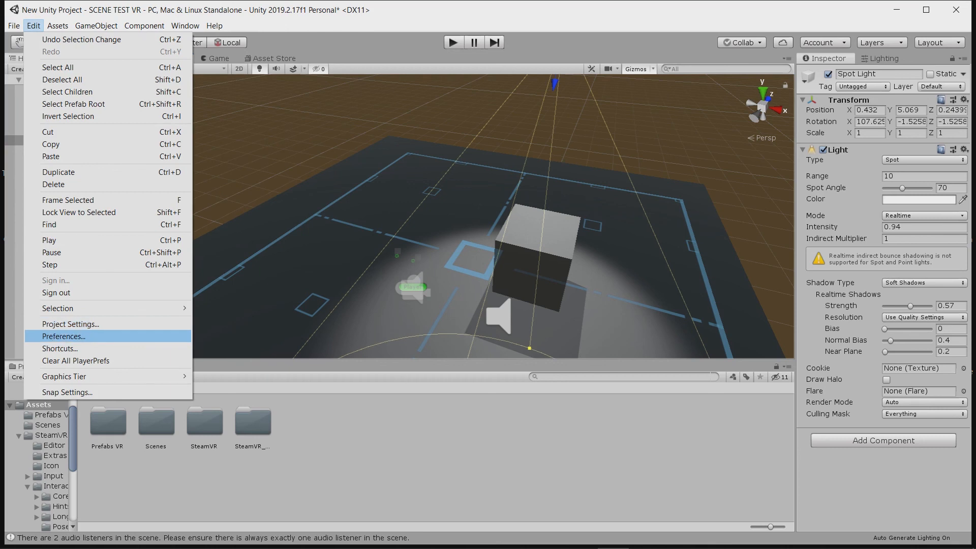
click(64, 337)
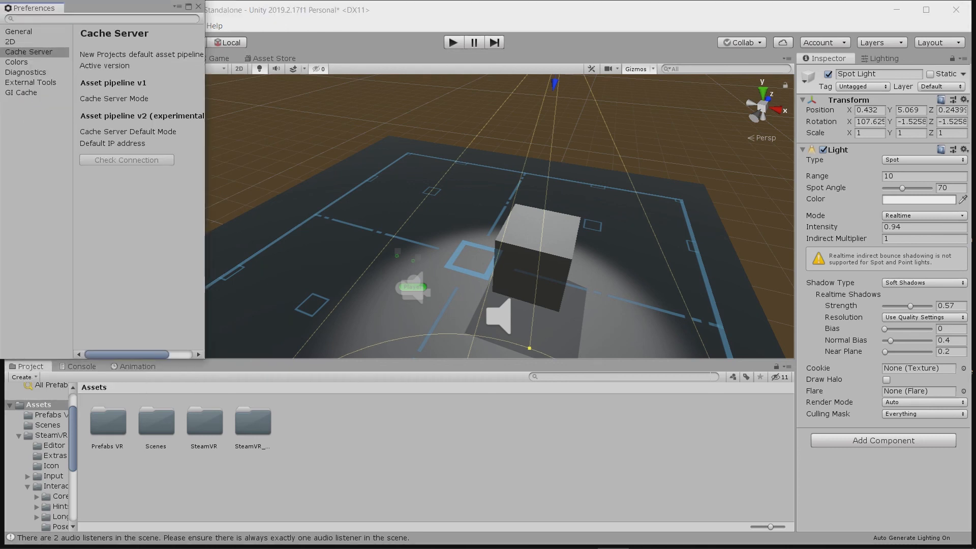
click(199, 7)
Step: Open the Project Settings of the Unity project
click(34, 26)
click(56, 323)
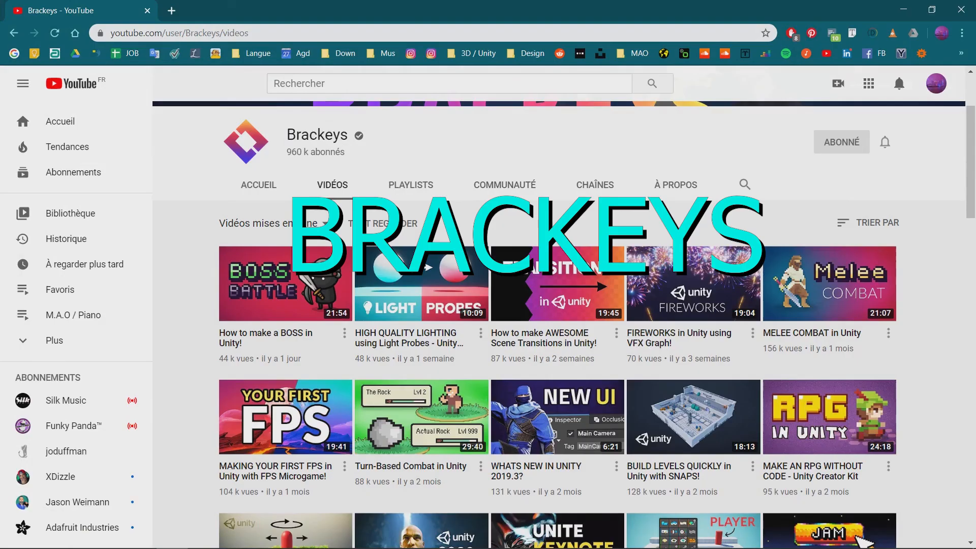
Step: Switch to YouTube in the browser and look through the Brackeys channel's uploaded videos for Unity tutorials
scroll(557, 335, down, 6)
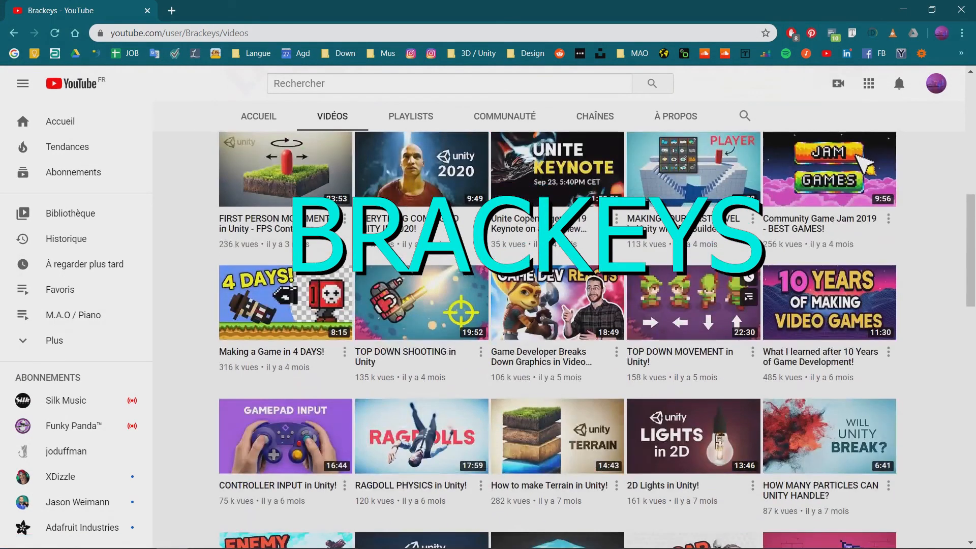
scroll(557, 335, down, 4)
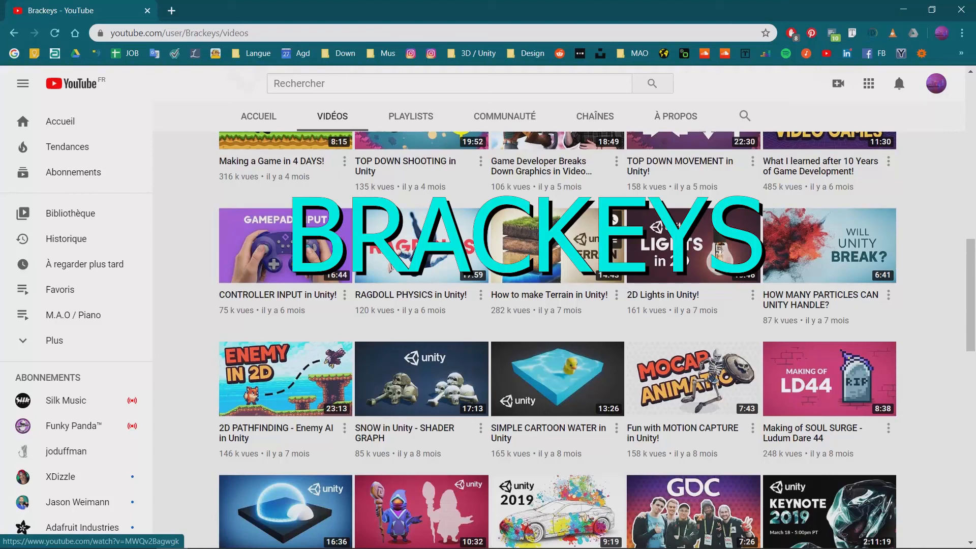
scroll(557, 335, down, 4)
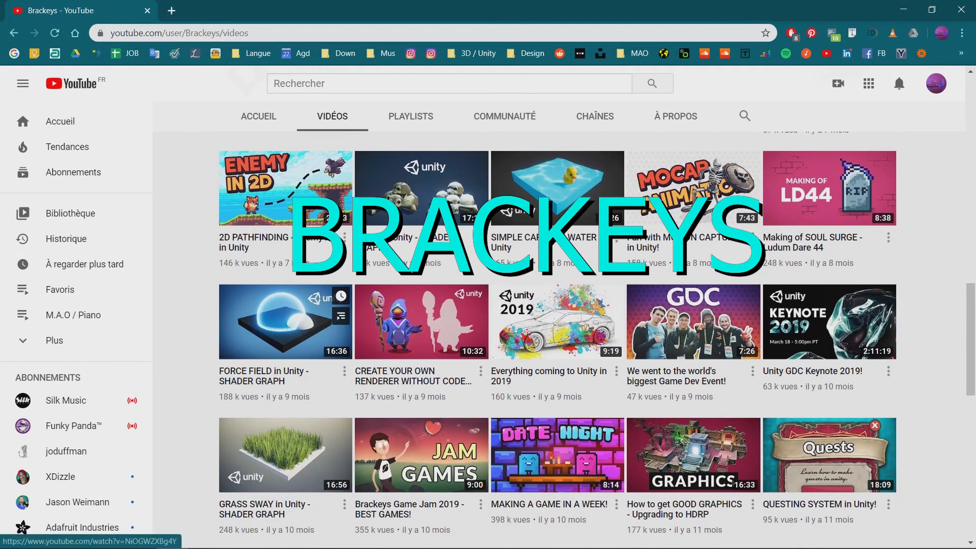
scroll(557, 336, down, 5)
scroll(558, 336, down, 2)
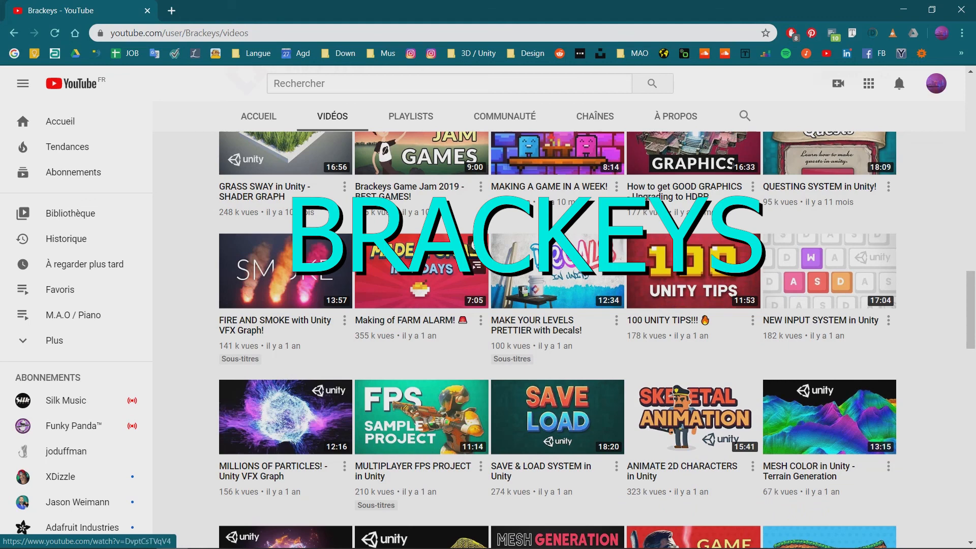
scroll(557, 335, down, 5)
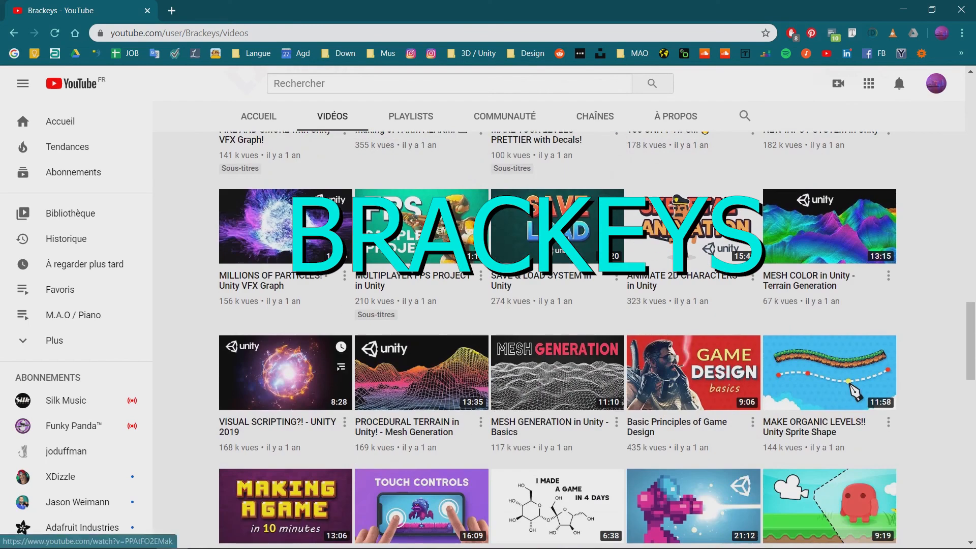
scroll(557, 336, down, 5)
scroll(558, 336, down, 12)
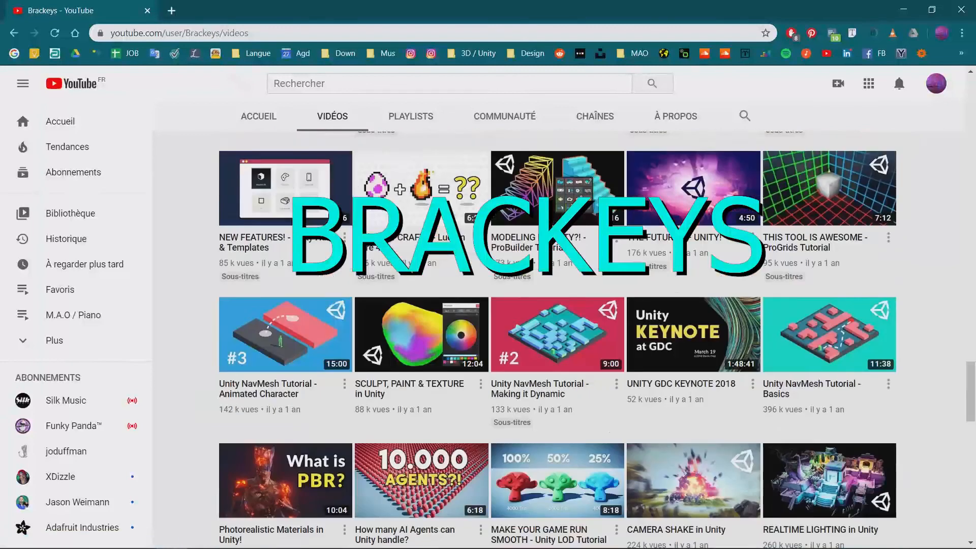